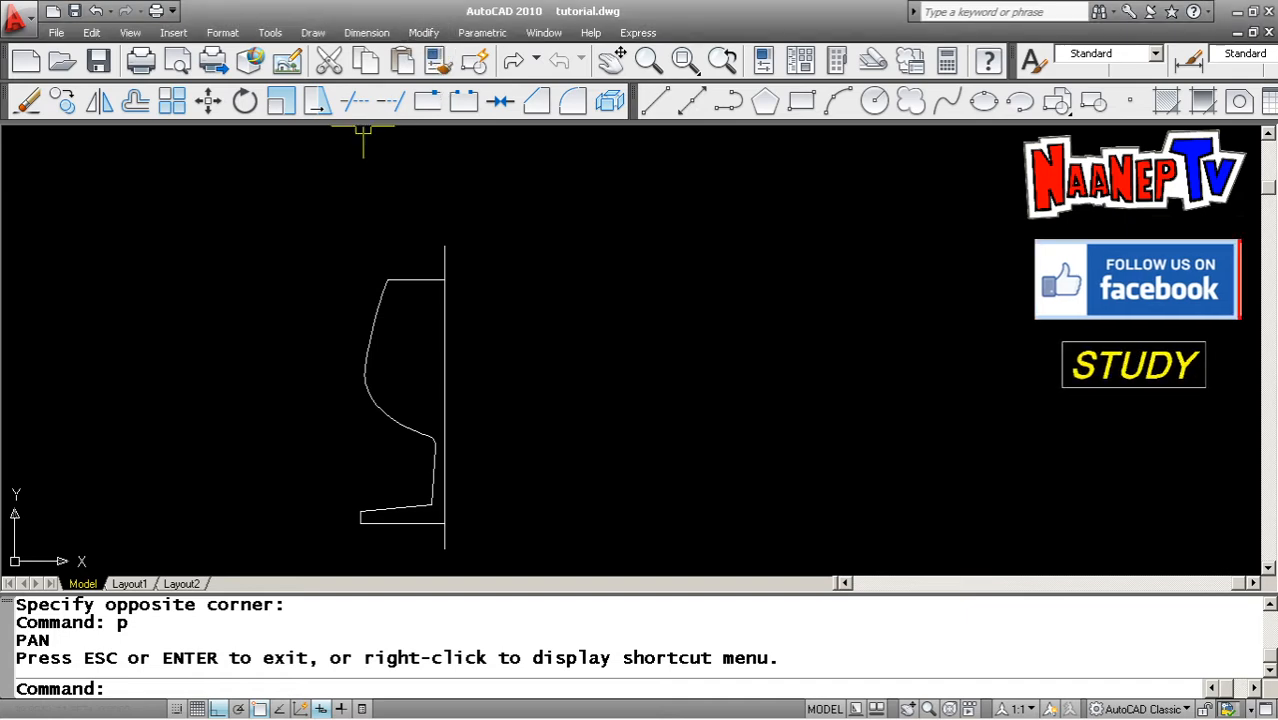
{"action": "left_click", "coordinate": [424, 33]}
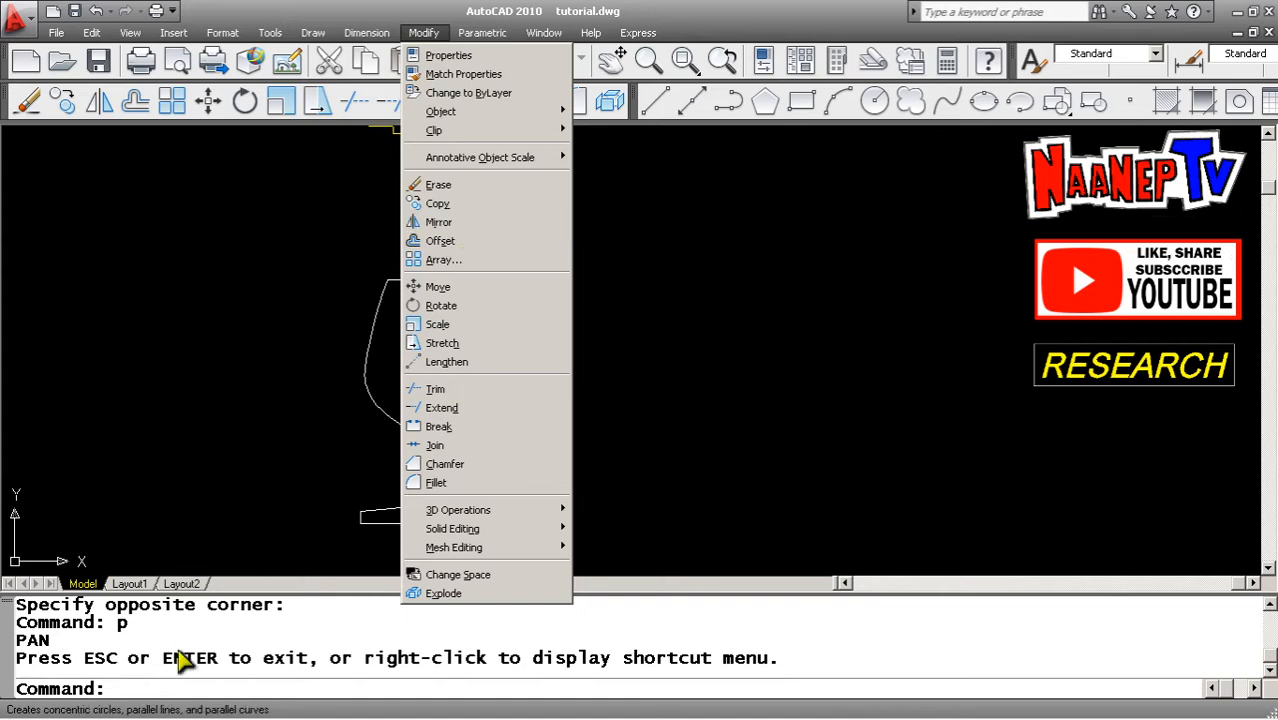
{"action": "left_click", "coordinate": [170, 688]}
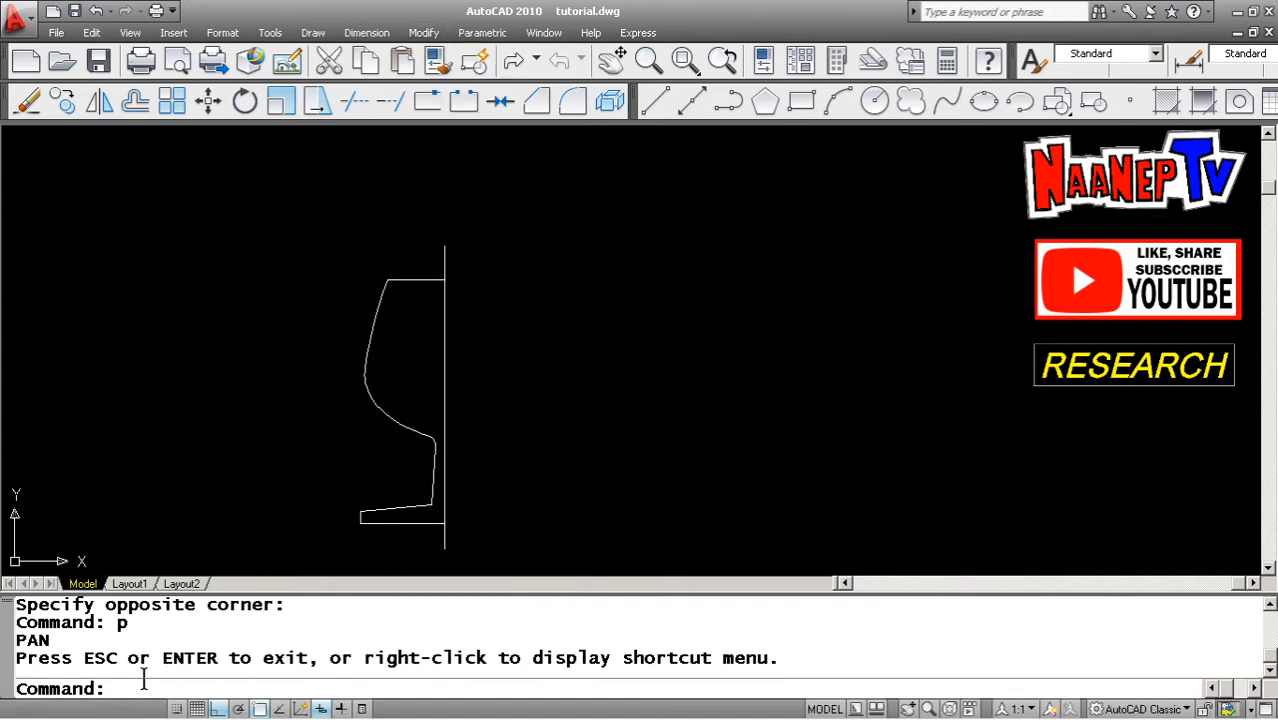
{"action": "left_click", "coordinate": [100, 102]}
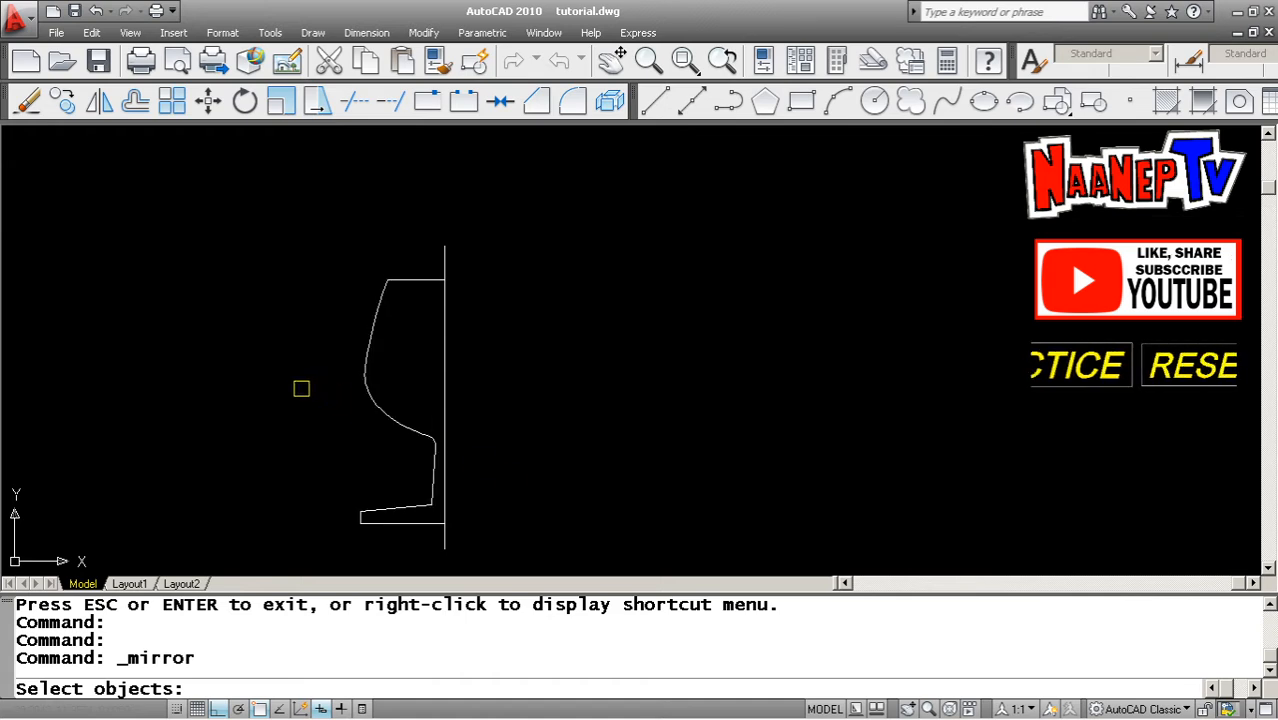
{"action": "key", "text": "Escape"}
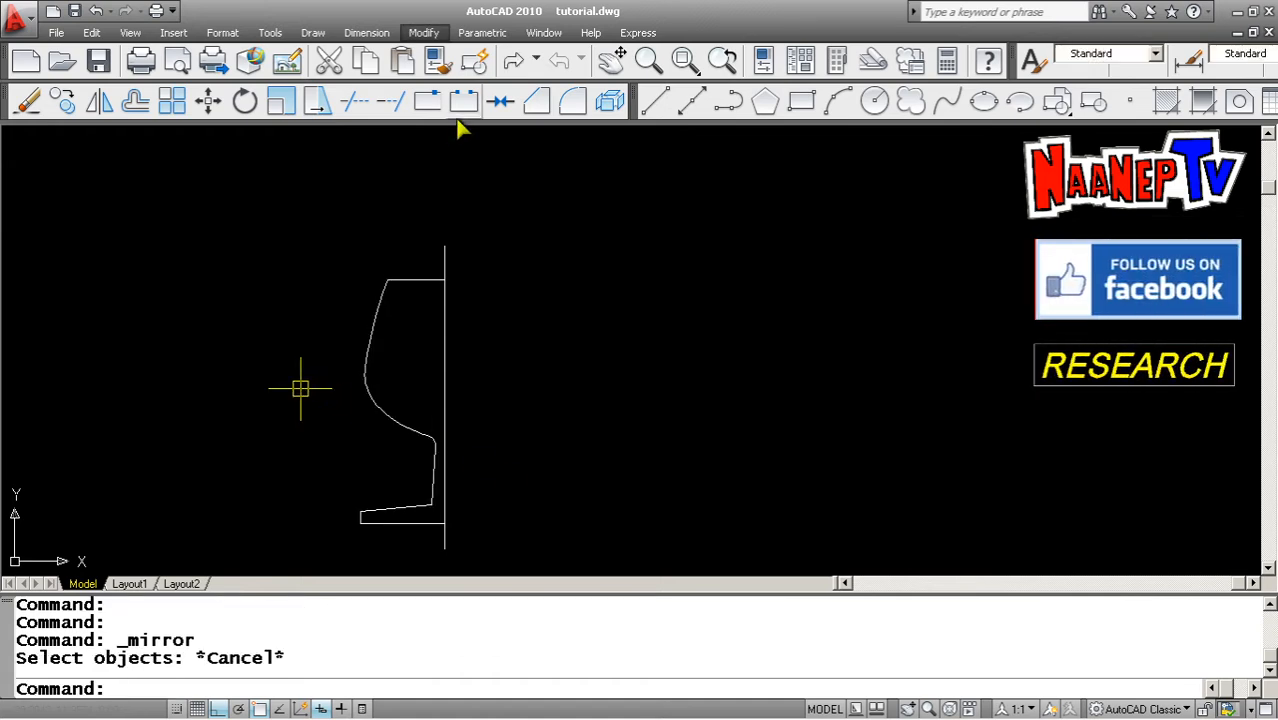
{"action": "left_click", "coordinate": [424, 34]}
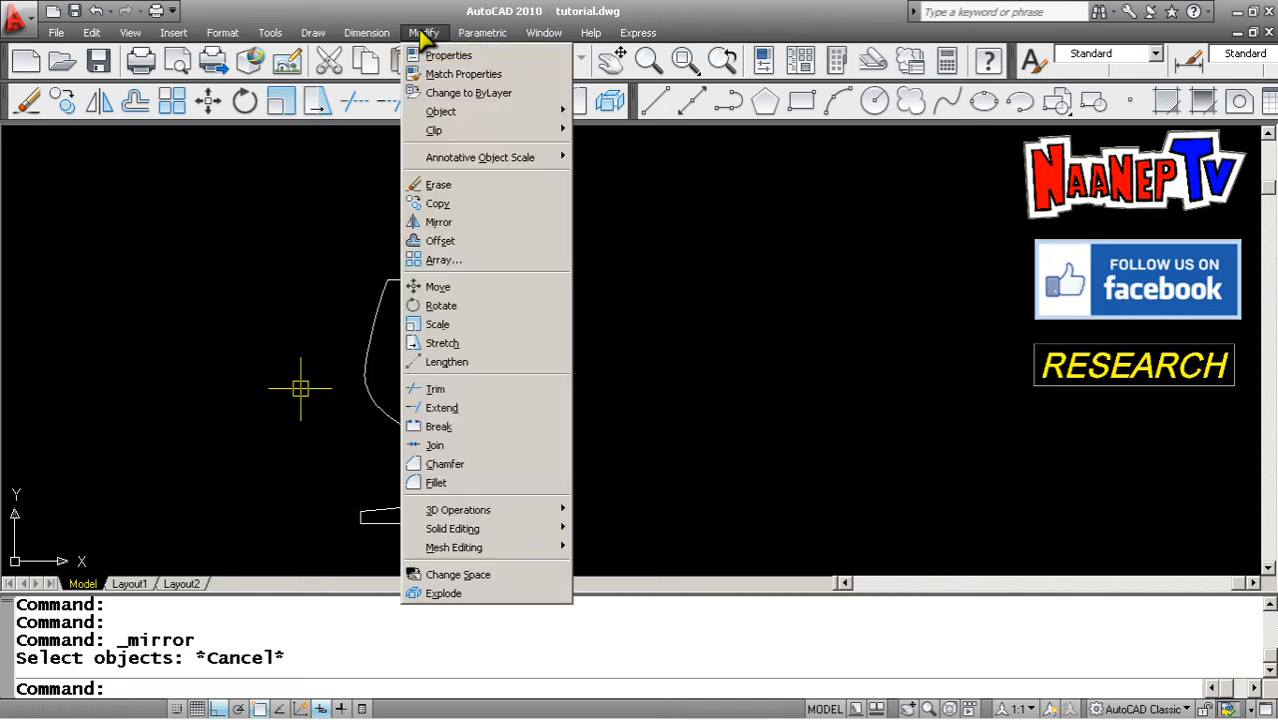
{"action": "left_click", "coordinate": [452, 232]}
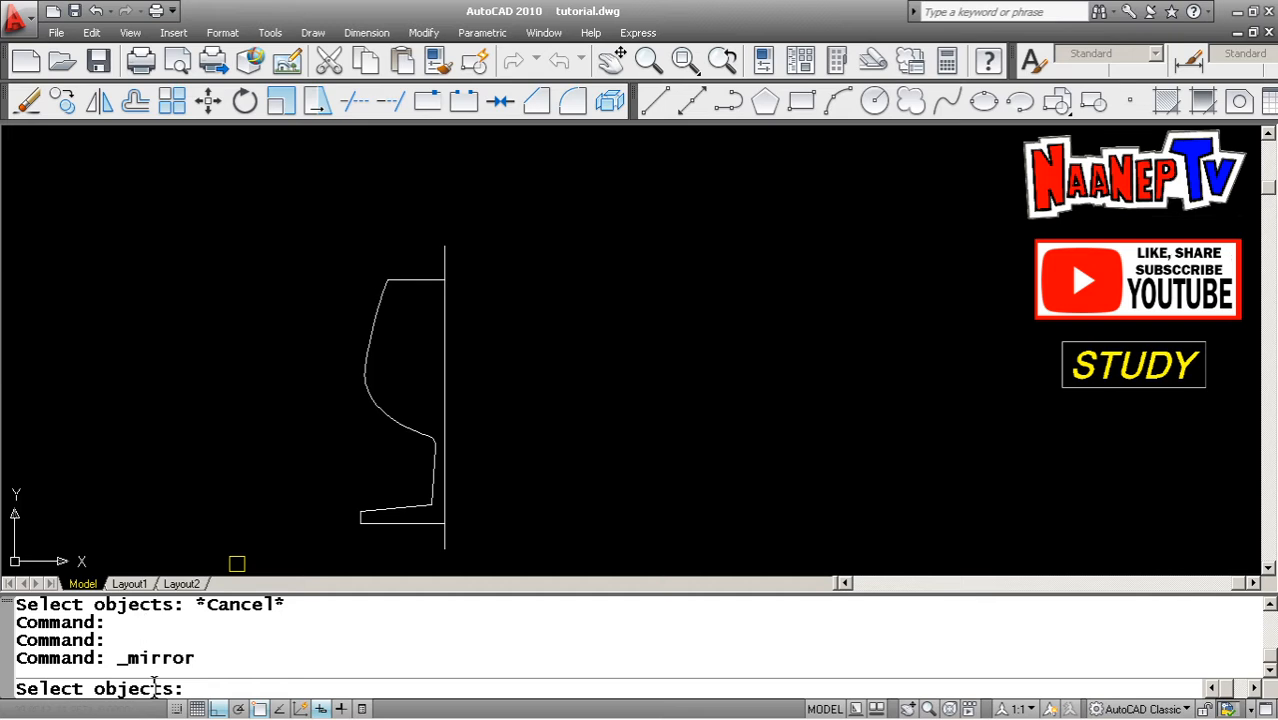
{"action": "left_click", "coordinate": [230, 437]}
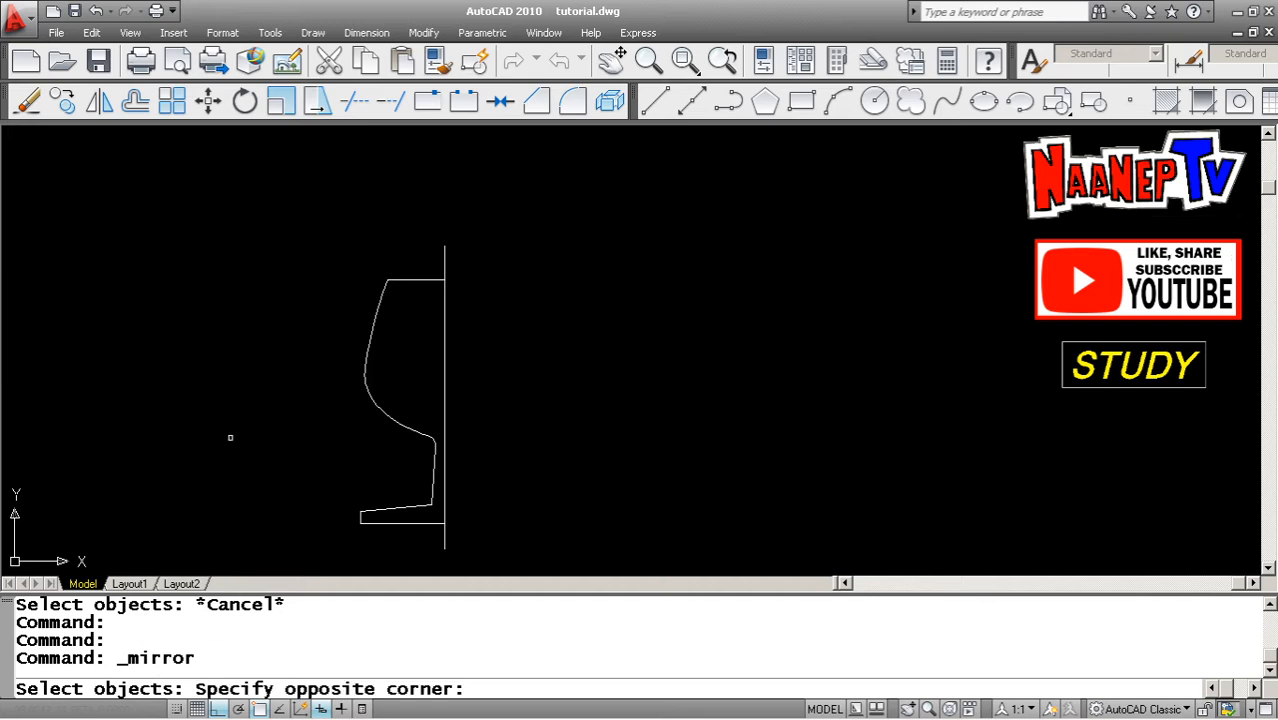
{"action": "key", "text": "Escape"}
{"action": "key", "text": "Escape"}
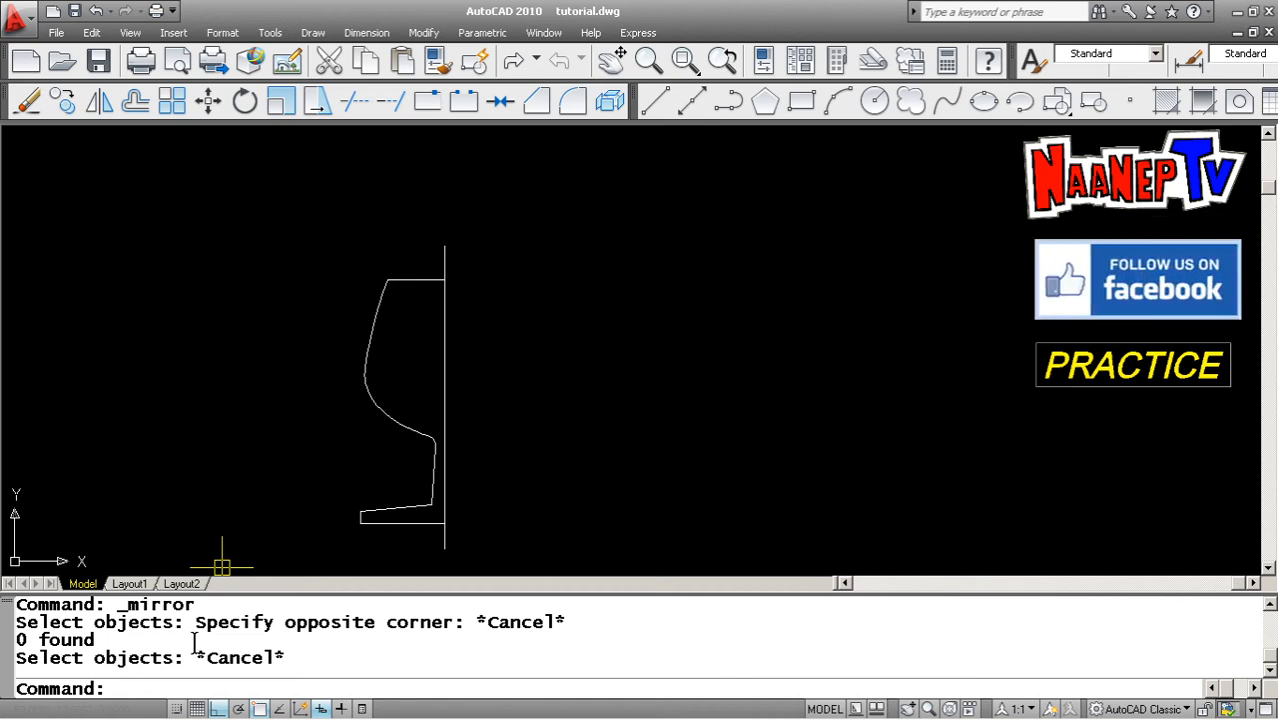
{"action": "type", "text": "mi"}
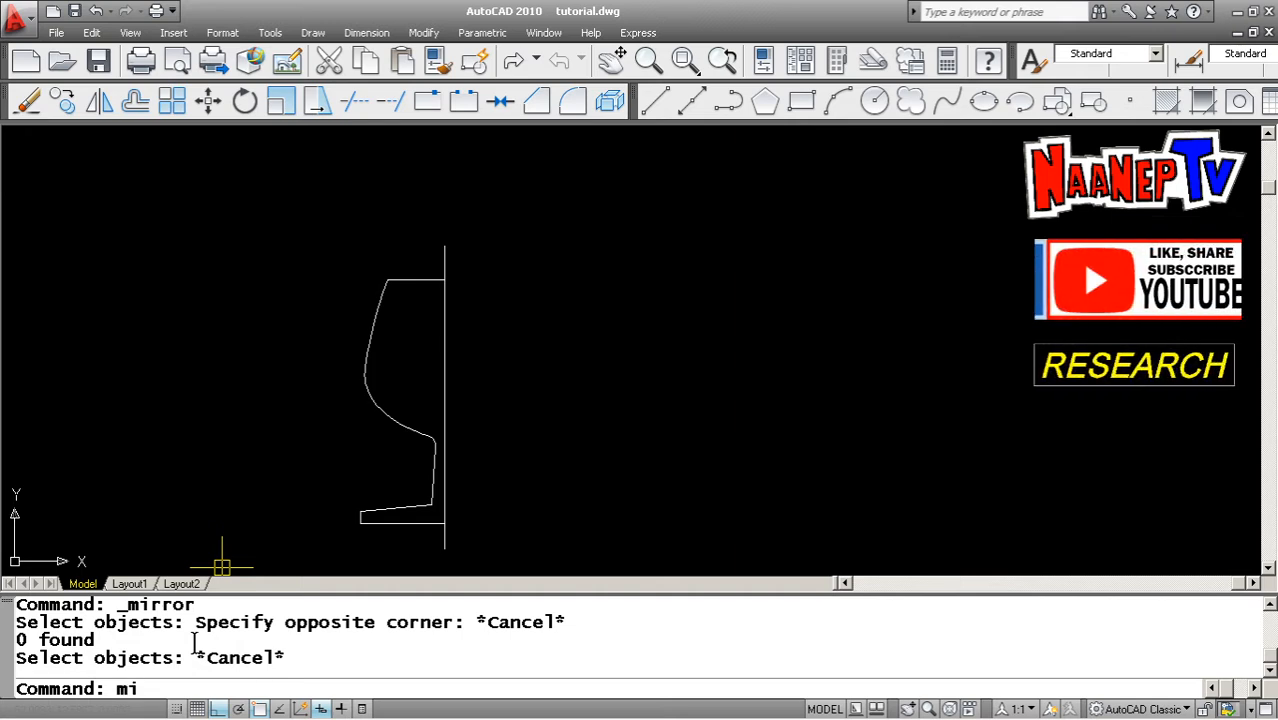
{"action": "key", "text": "Return"}
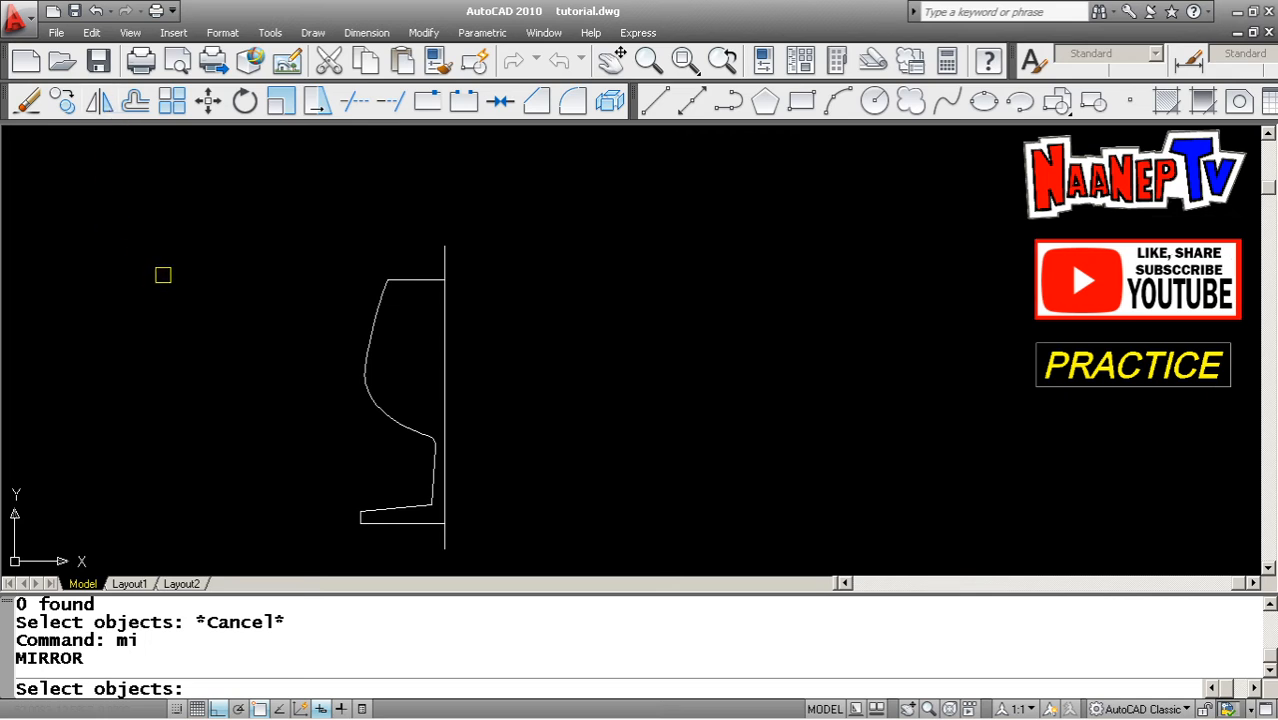
{"action": "mouse_move", "coordinate": [200, 716]}
{"action": "key", "text": "Escape"}
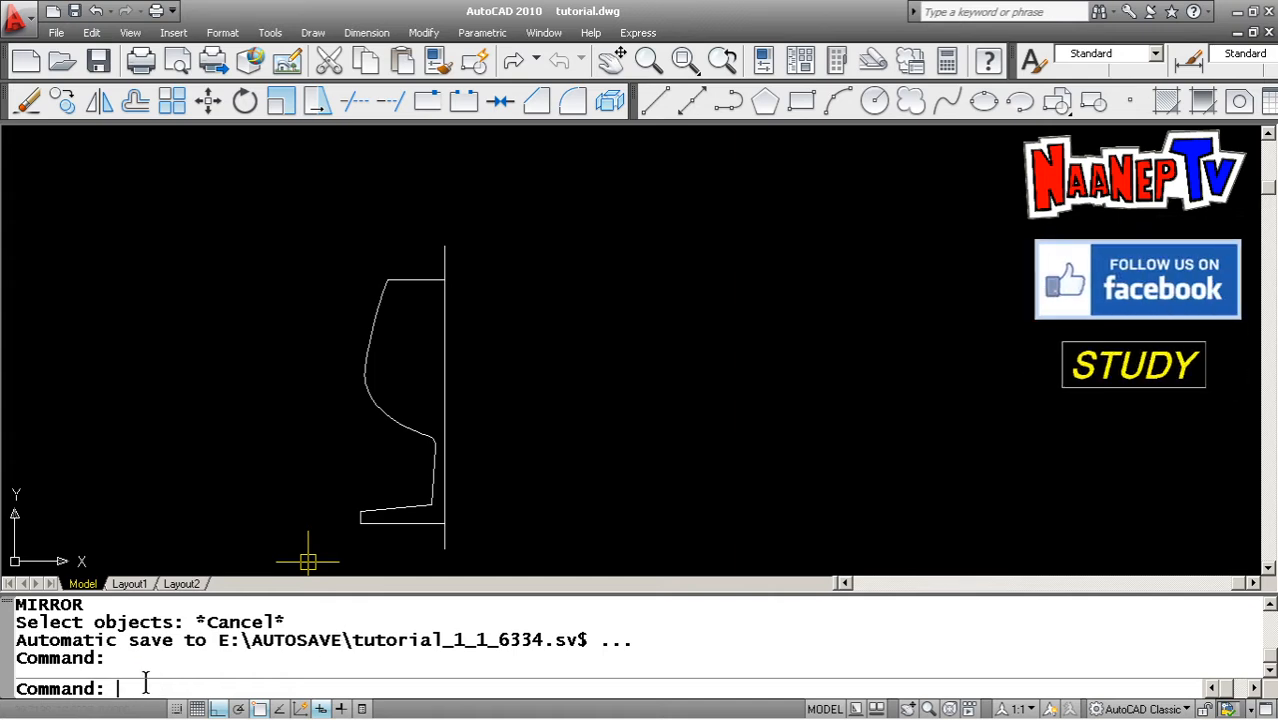
{"action": "type", "text": "mirror"}
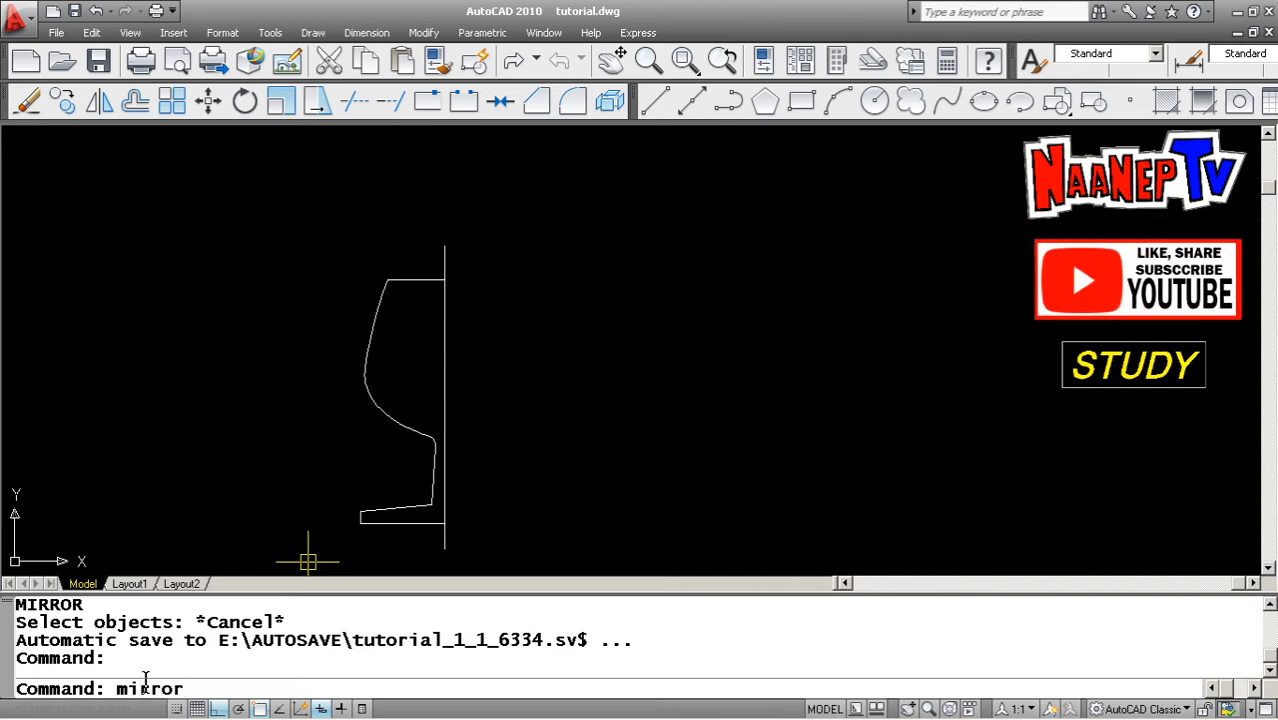
{"action": "key", "text": "Return"}
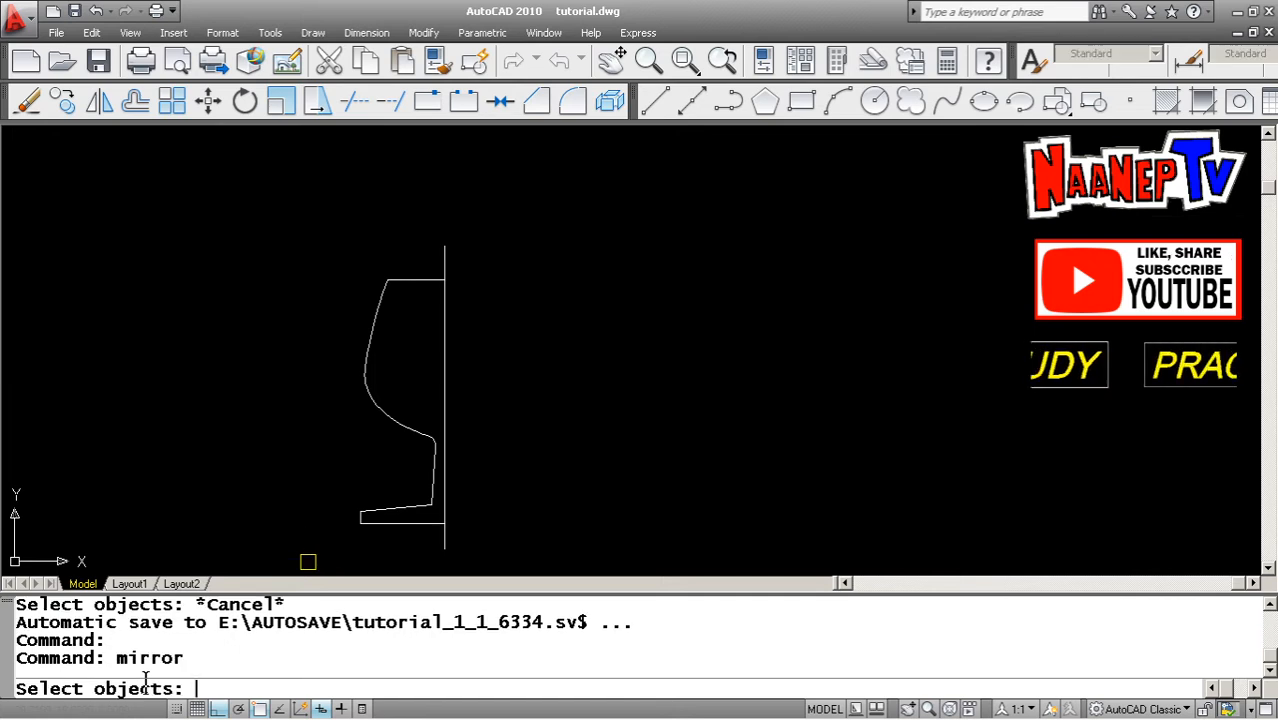
{"action": "key", "text": "Escape"}
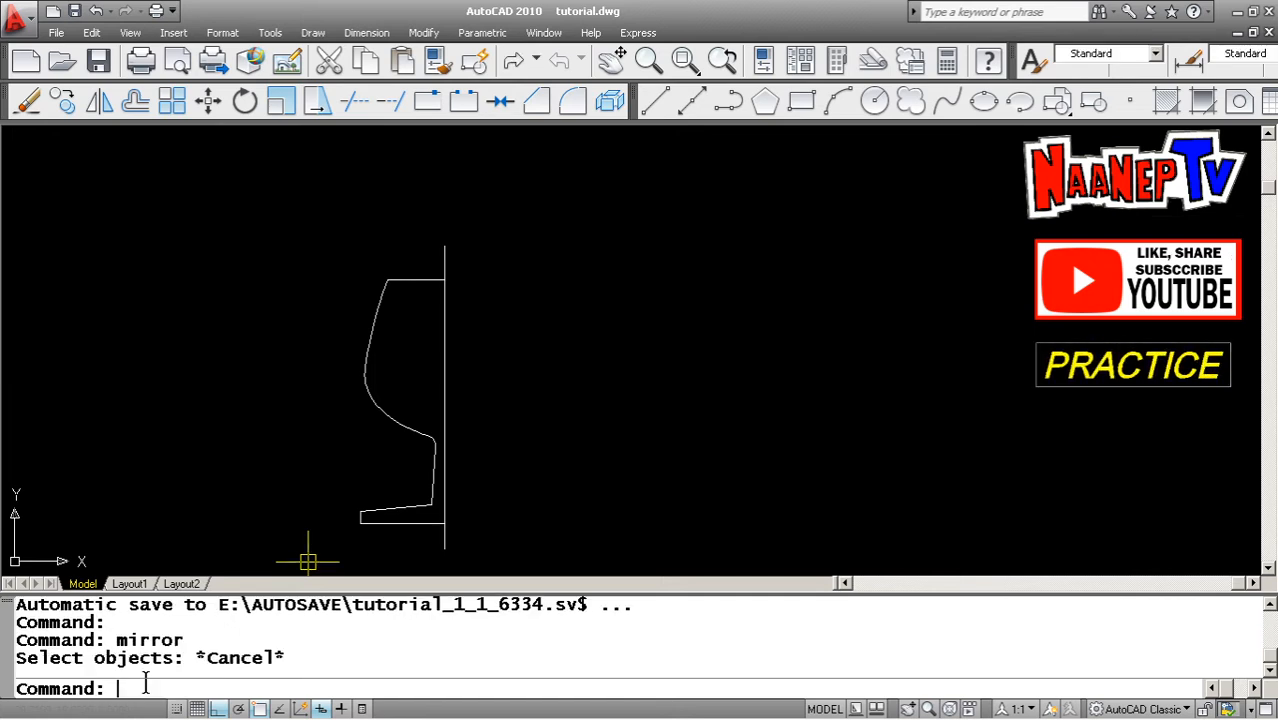
{"action": "type", "text": "mi"}
{"action": "mouse_move", "coordinate": [176, 705]}
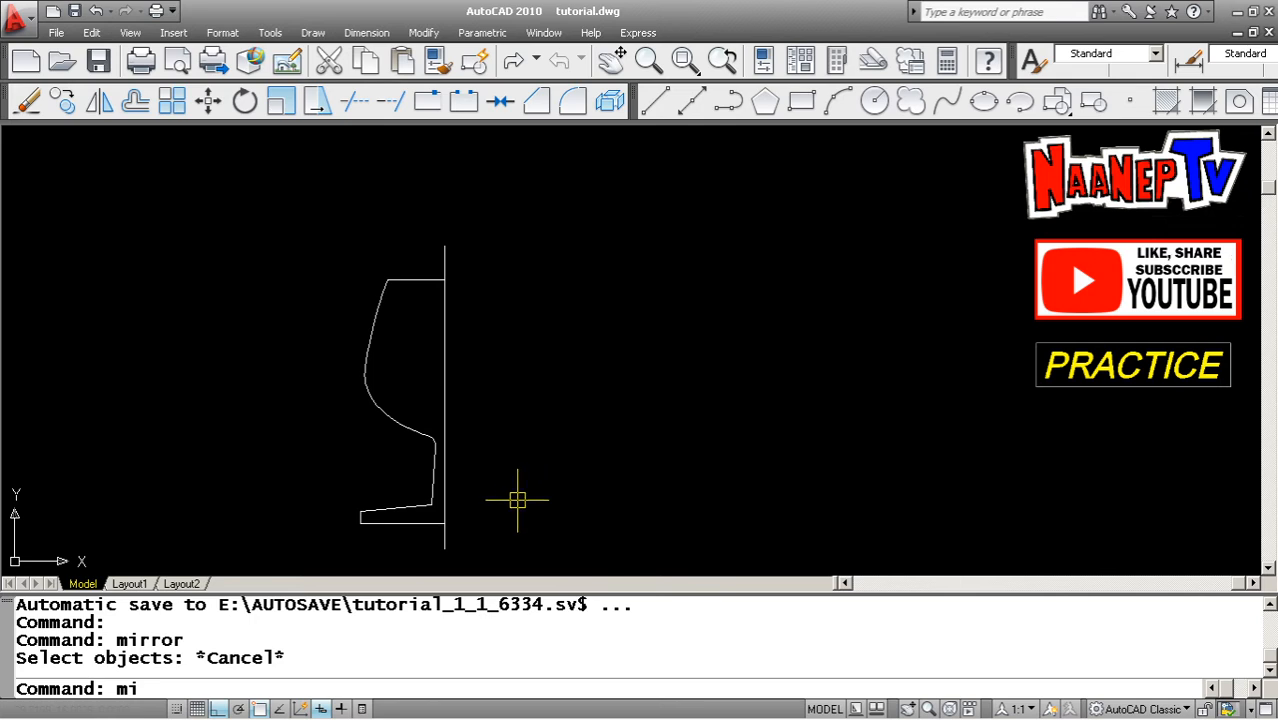
{"action": "key", "text": "Escape"}
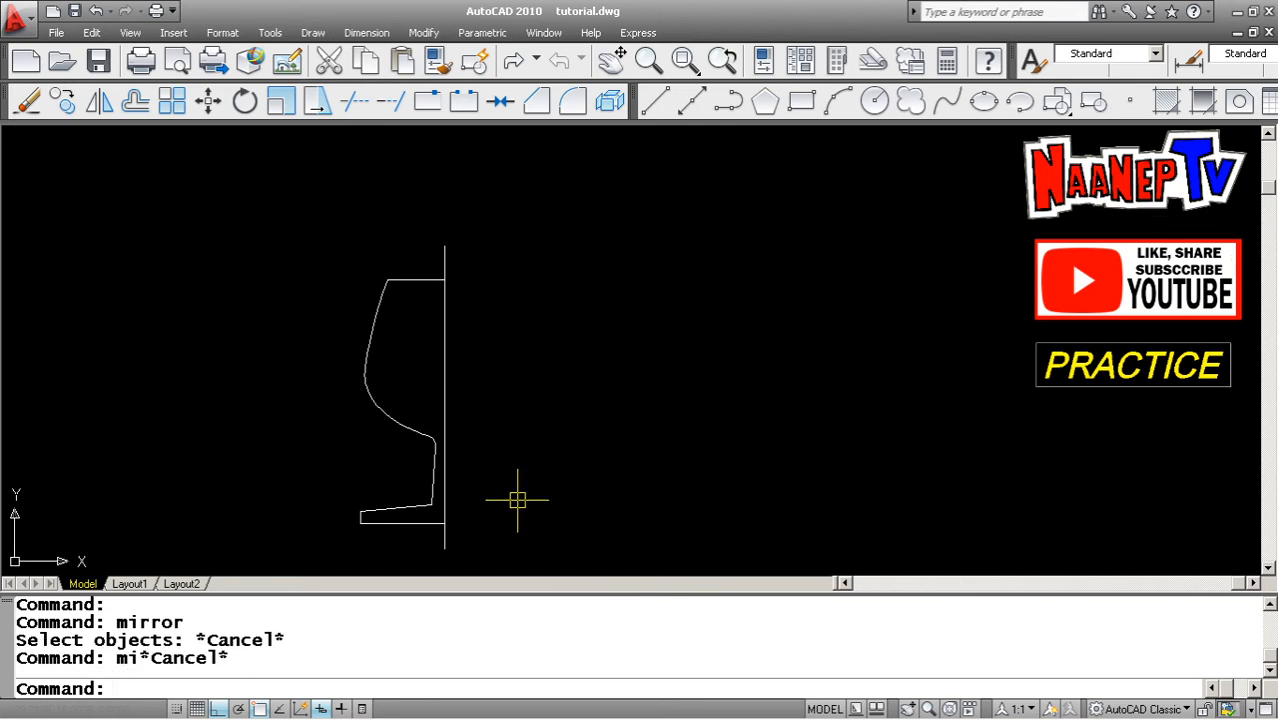
Mirror the left half of the goblet profile about the vertical centre line from its upper endpoint, keeping the source objects.
{"action": "type", "text": "mi"}
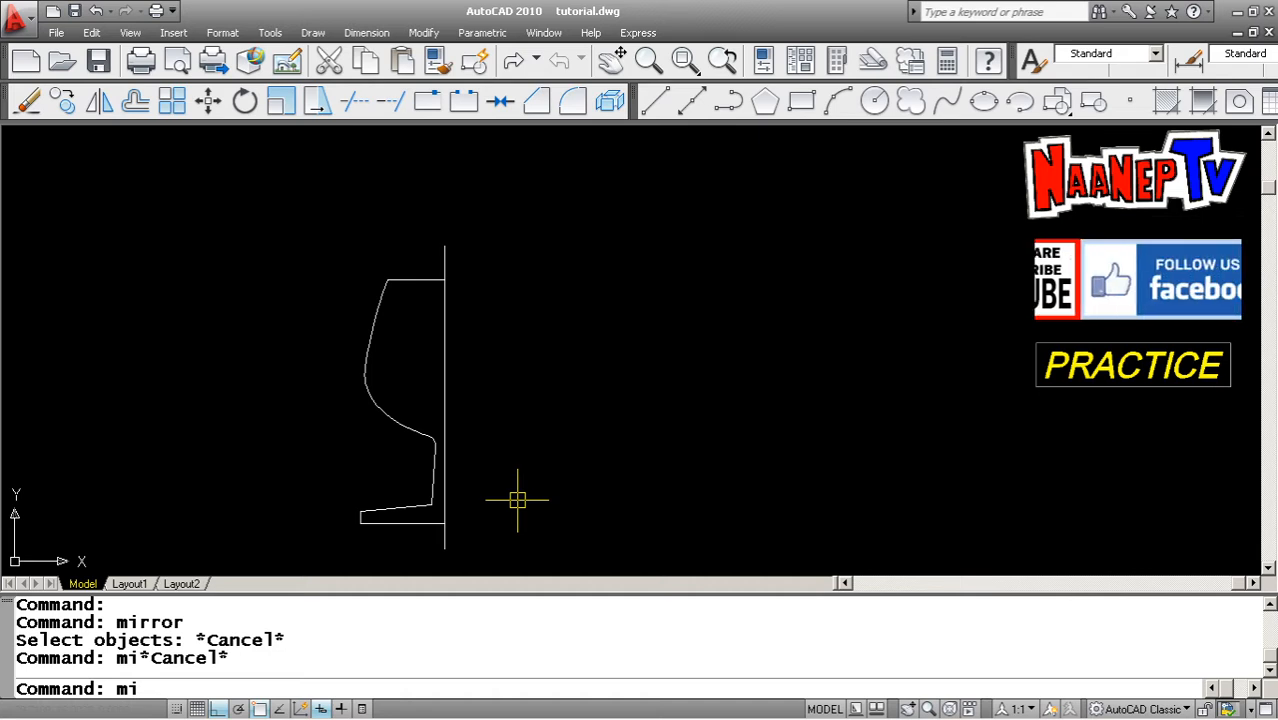
{"action": "key", "text": "Return"}
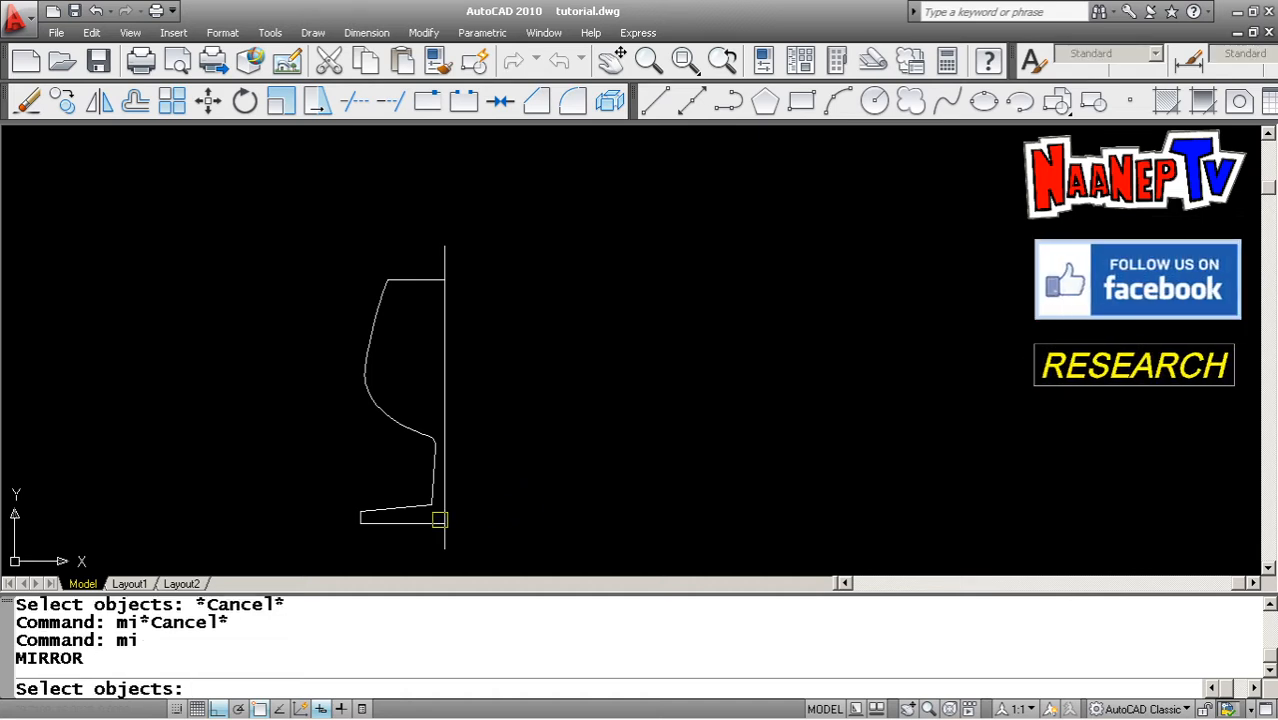
{"action": "left_click", "coordinate": [333, 538]}
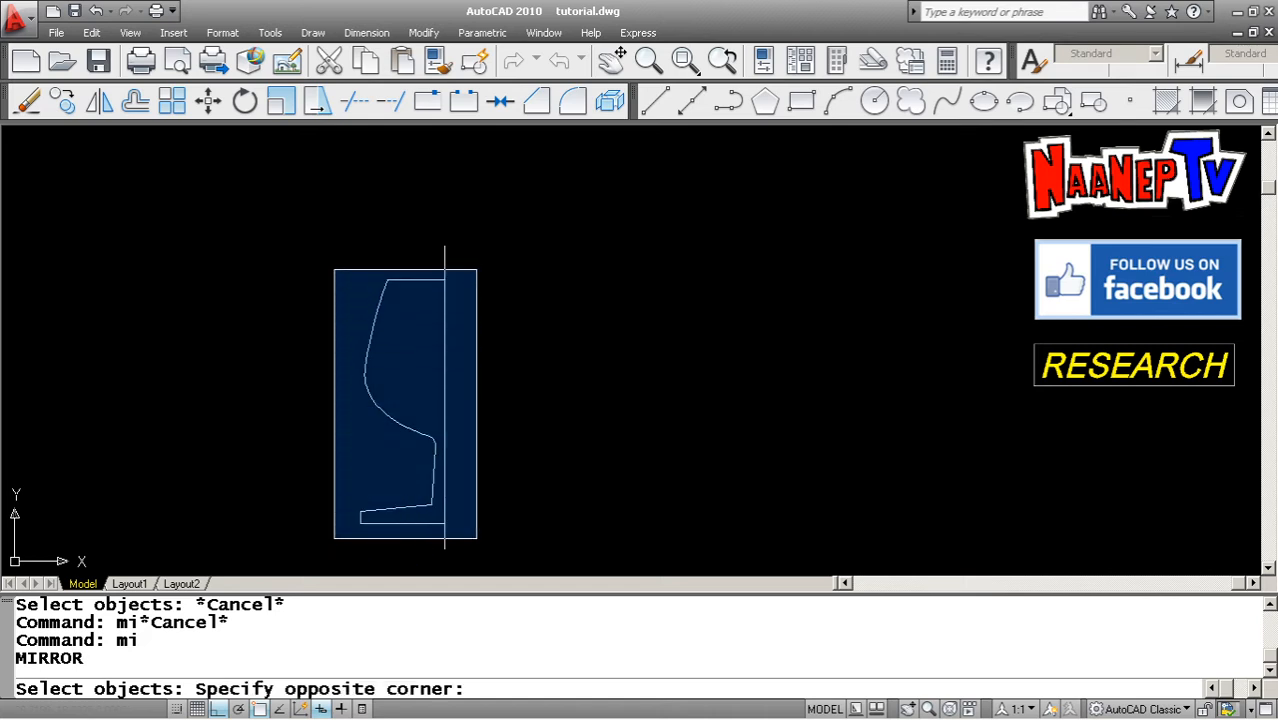
{"action": "left_click", "coordinate": [477, 270]}
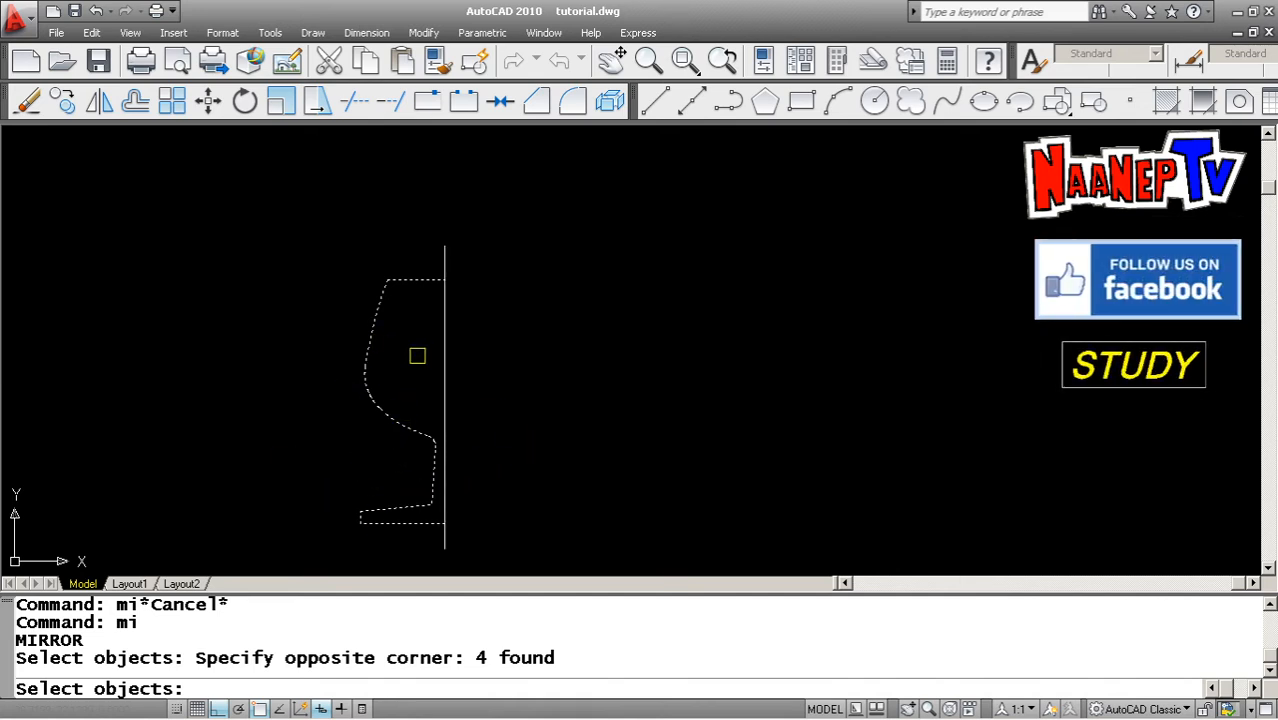
{"action": "key", "text": "Return"}
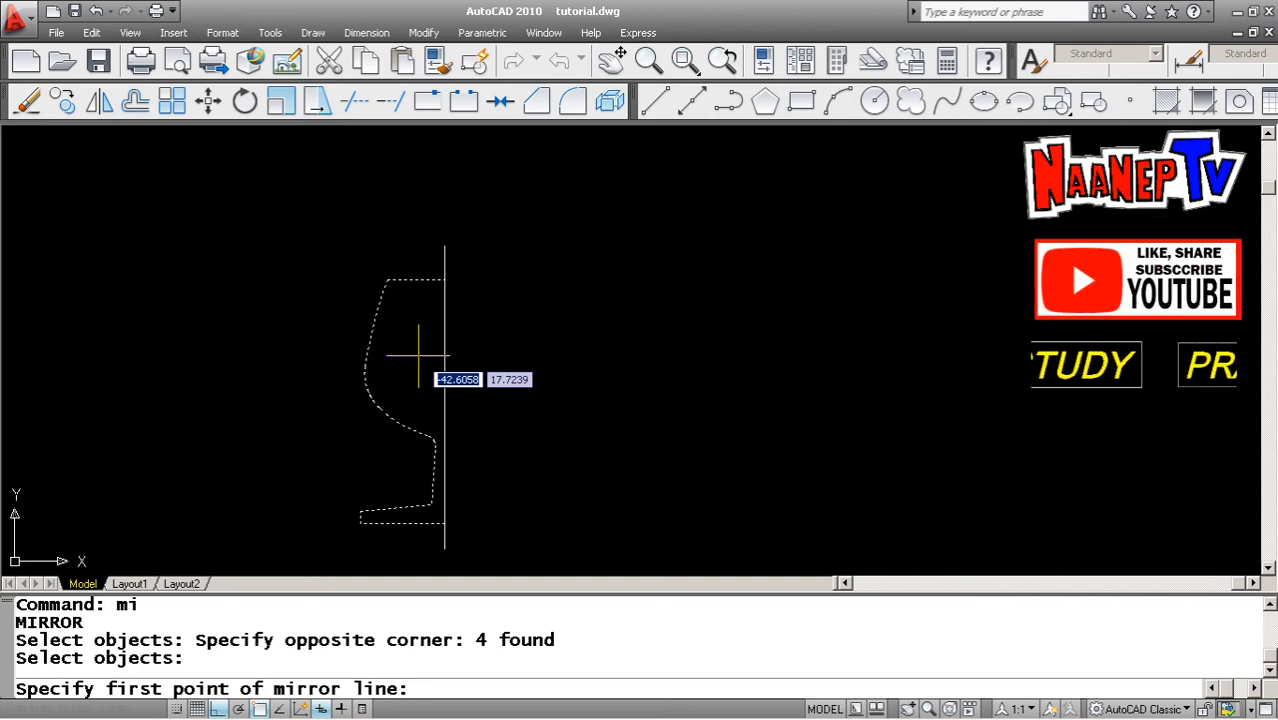
{"action": "right_click", "coordinate": [415, 365], "text": "shift"}
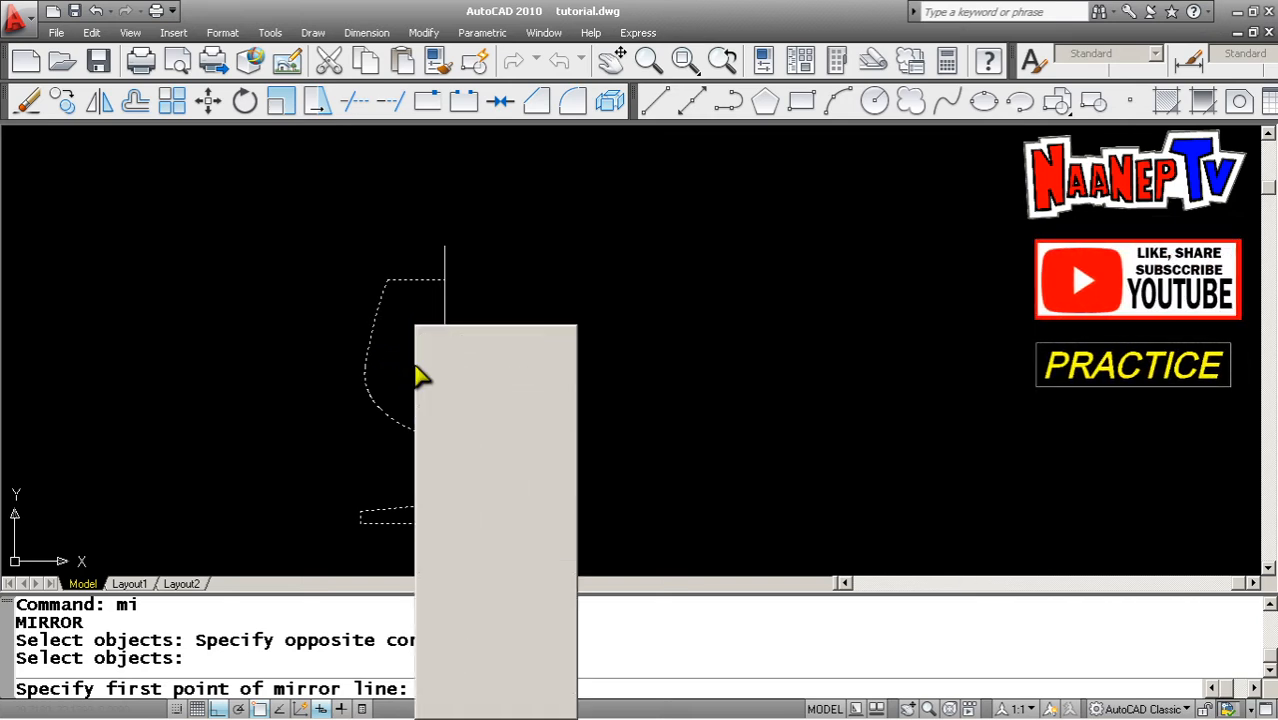
{"action": "left_click", "coordinate": [455, 424]}
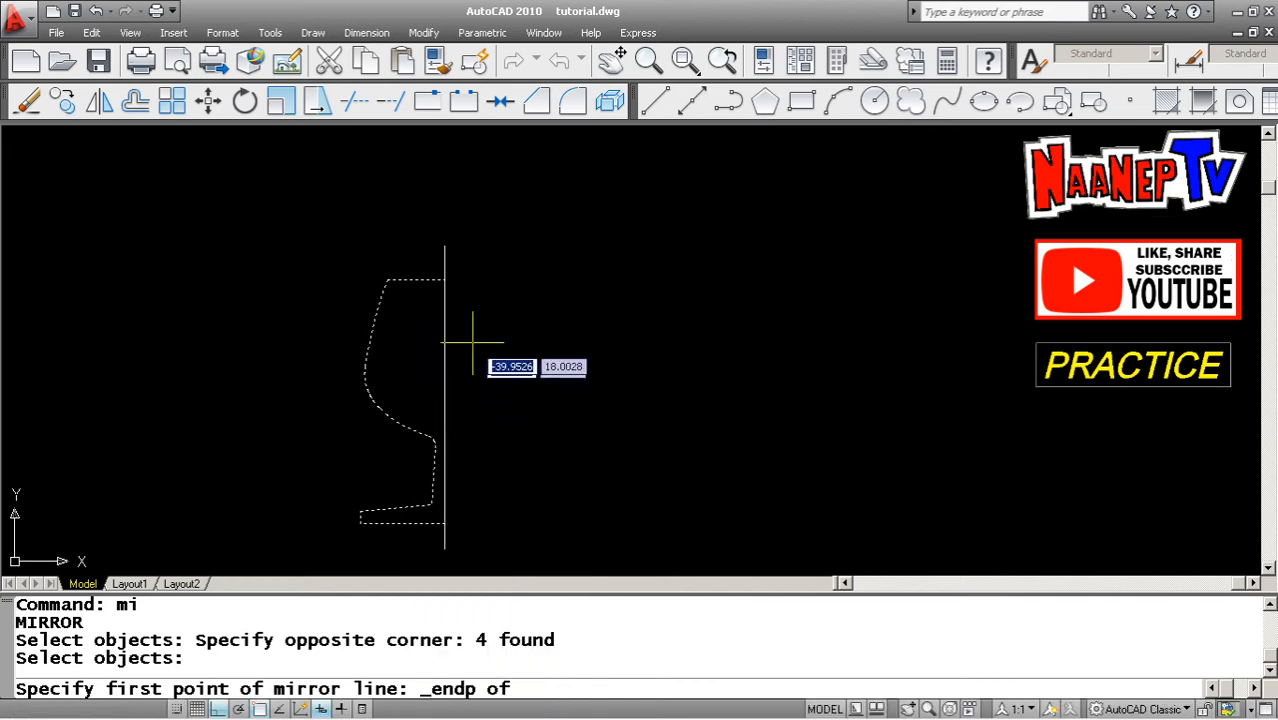
{"action": "left_click", "coordinate": [444, 245]}
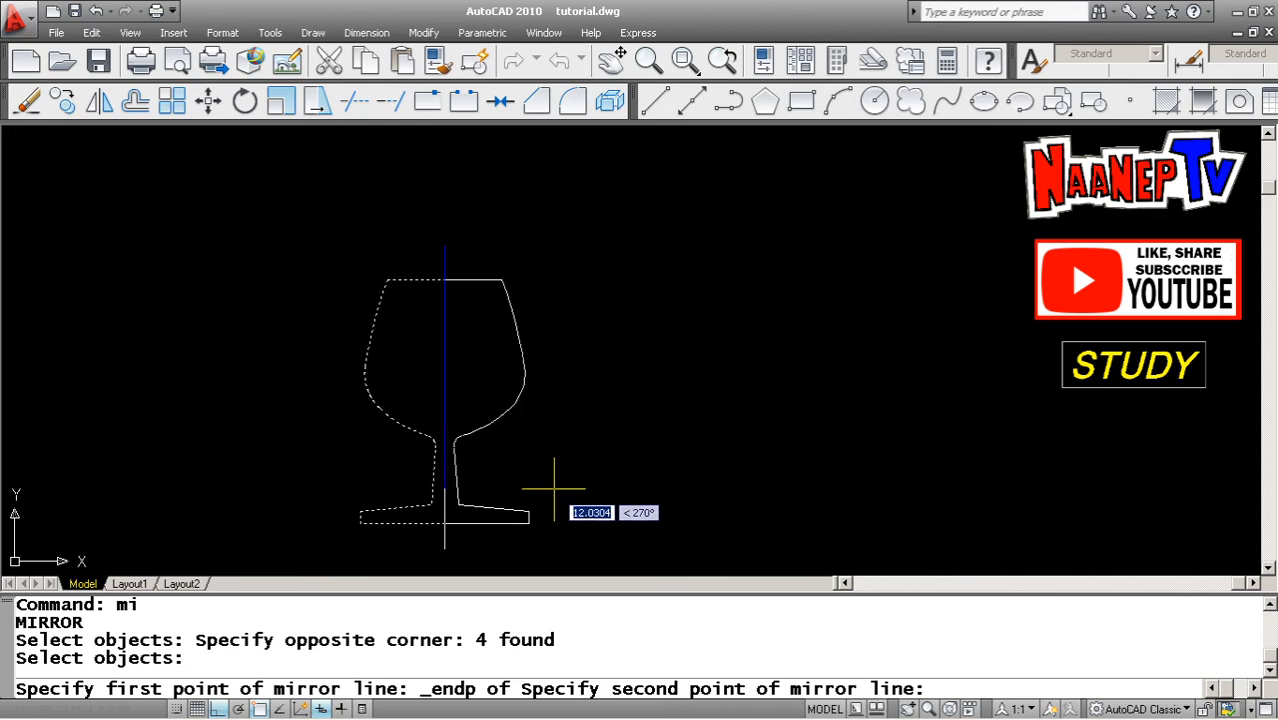
{"action": "left_click", "coordinate": [554, 489]}
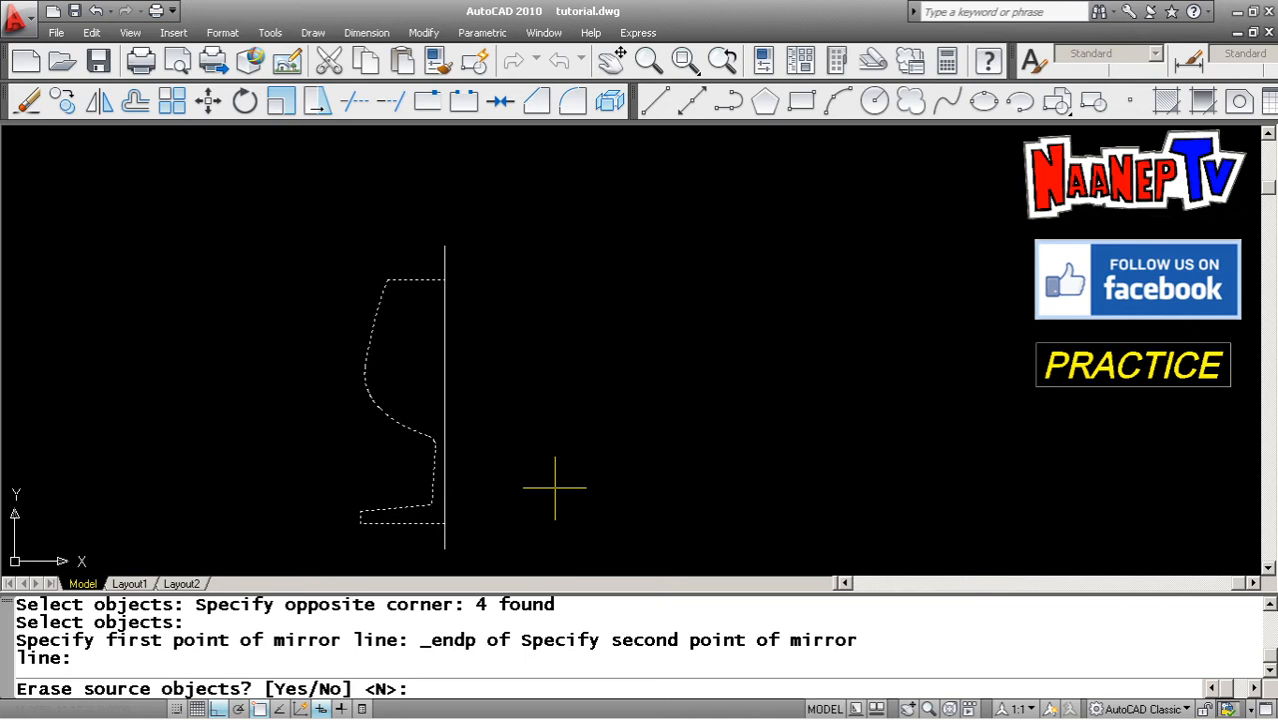
{"action": "key", "text": "Return"}
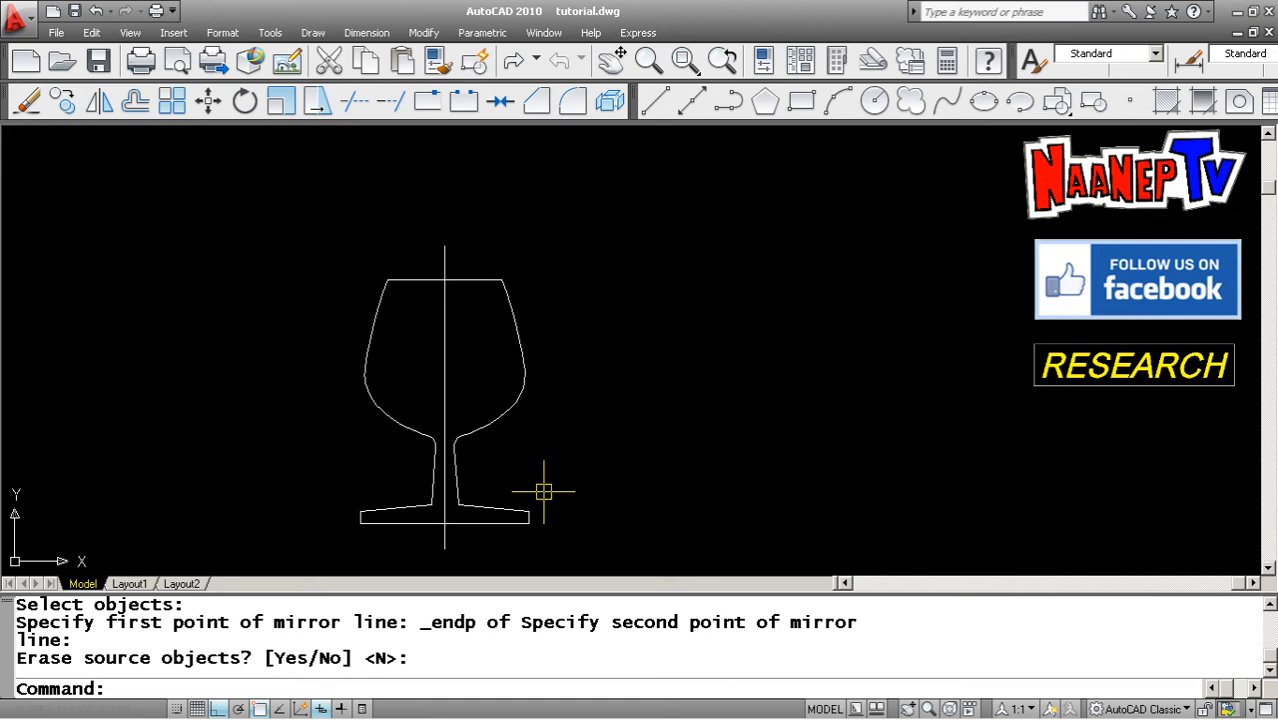
Erase the mirrored right half of the goblet, keeping the left half and the vertical centre line.
{"action": "key", "text": "Escape"}
{"action": "key", "text": "Escape"}
{"action": "type", "text": "e"}
{"action": "key", "text": "Return"}
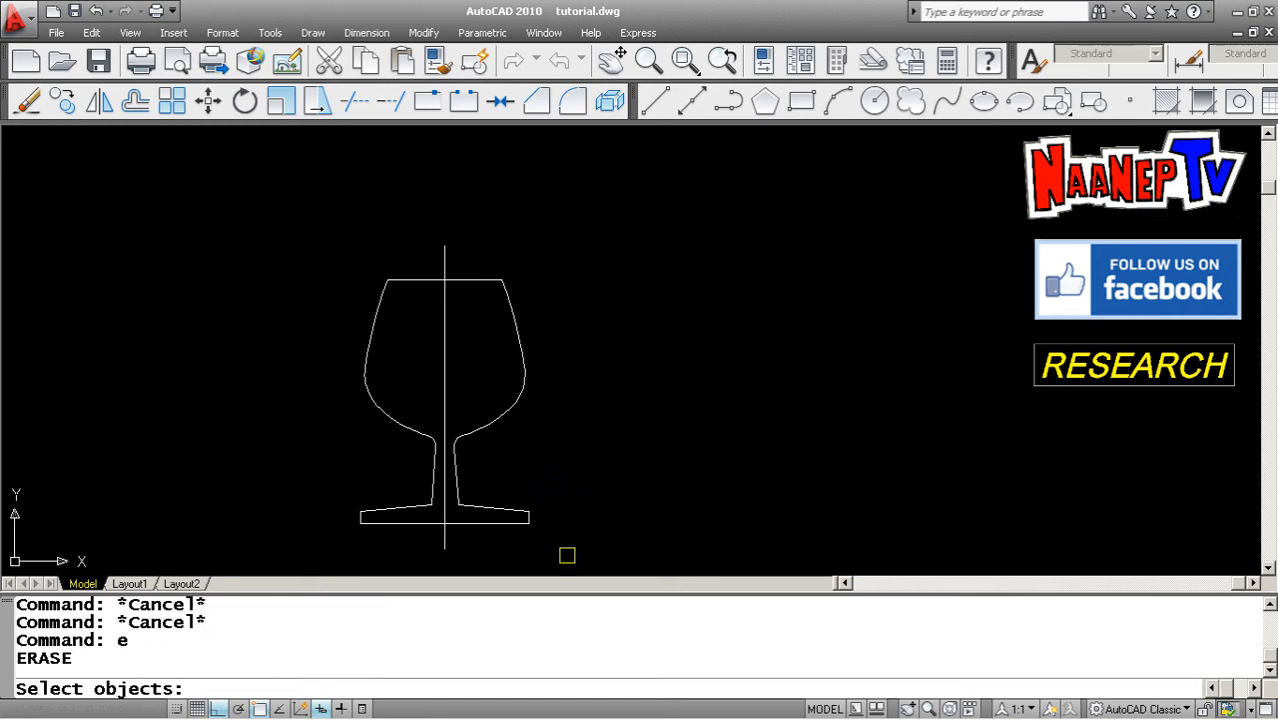
{"action": "left_click", "coordinate": [567, 555]}
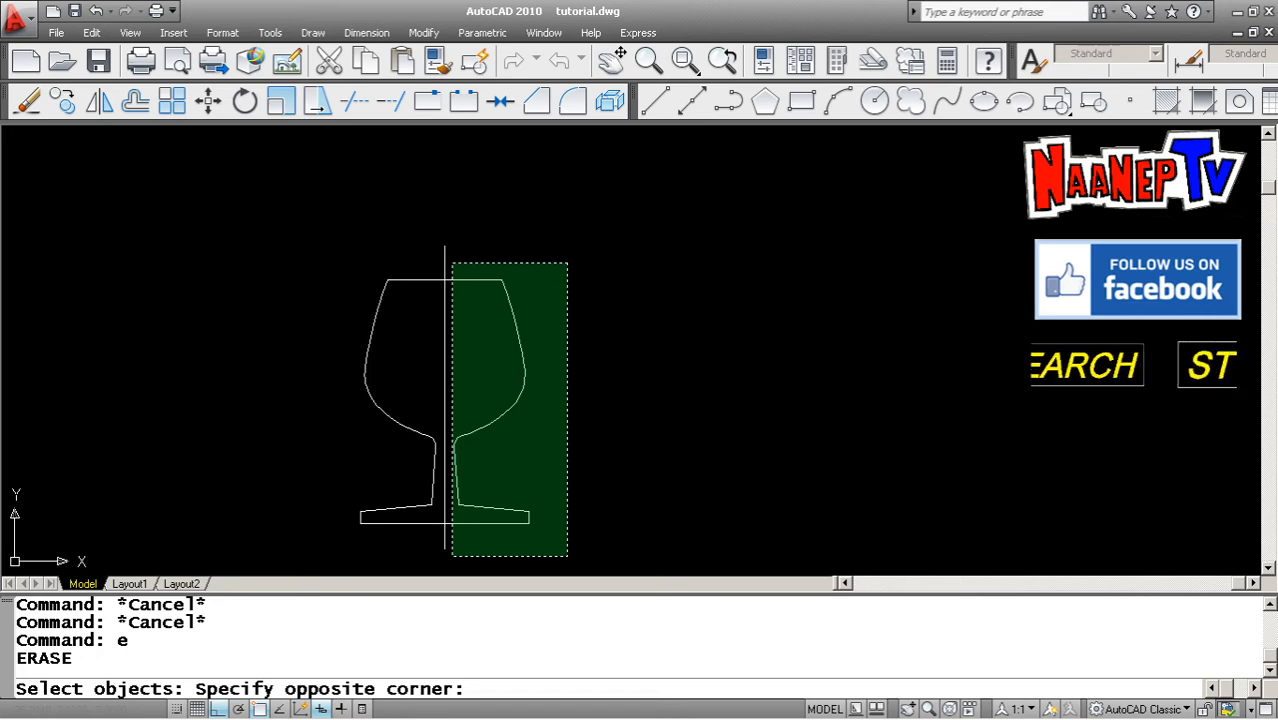
{"action": "left_click", "coordinate": [452, 263]}
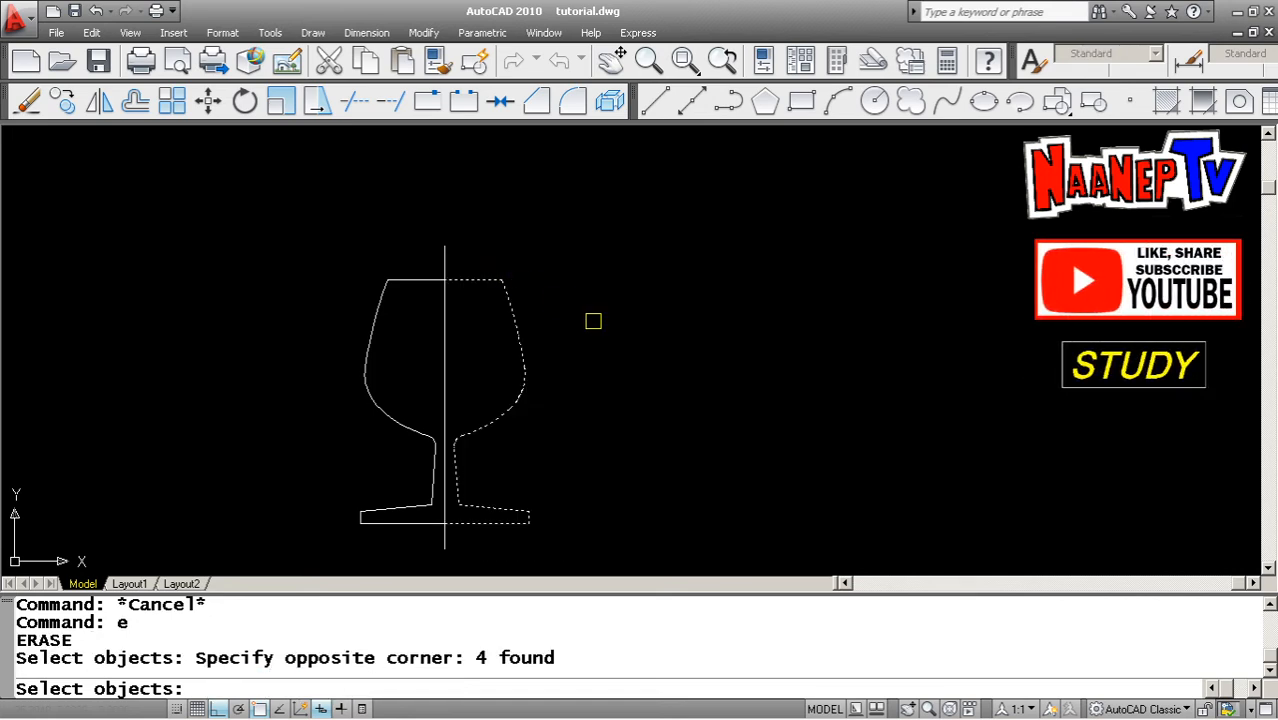
{"action": "key", "text": "Return"}
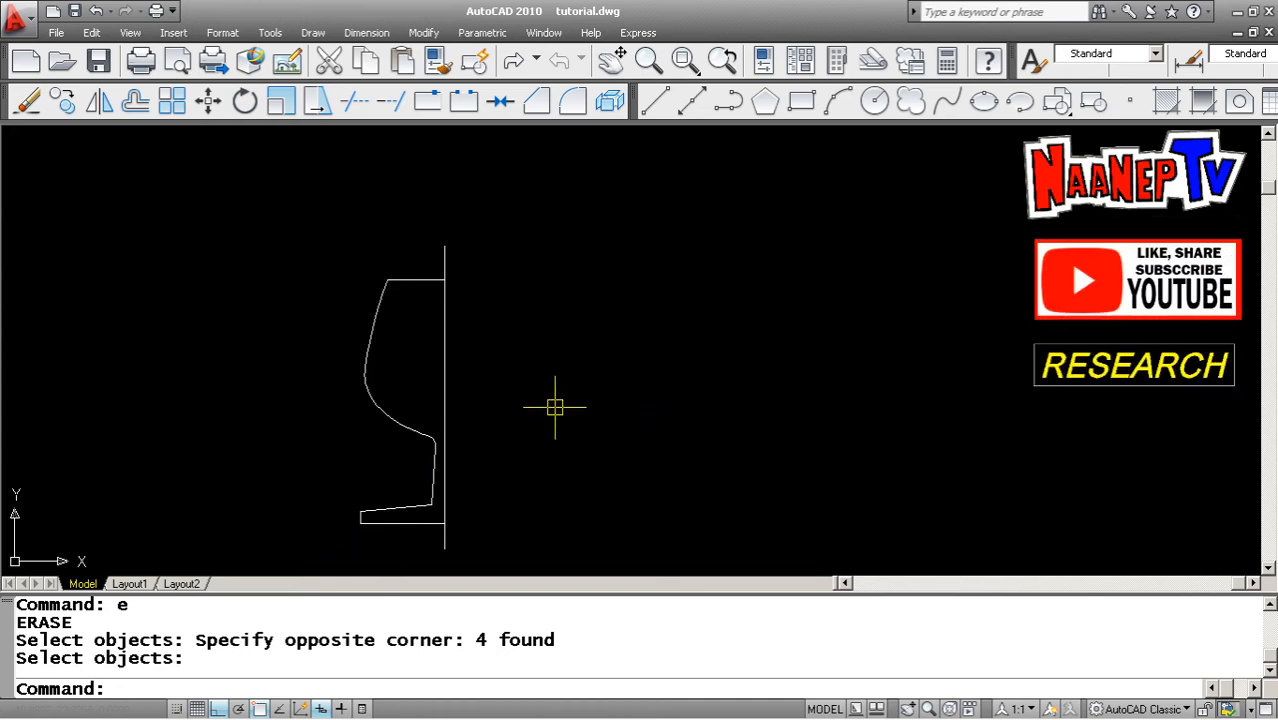
Mirror the left half of the goblet profile about the vertical centre line from its upper endpoint, erasing the source objects.
{"action": "key", "text": "Escape"}
{"action": "key", "text": "Escape"}
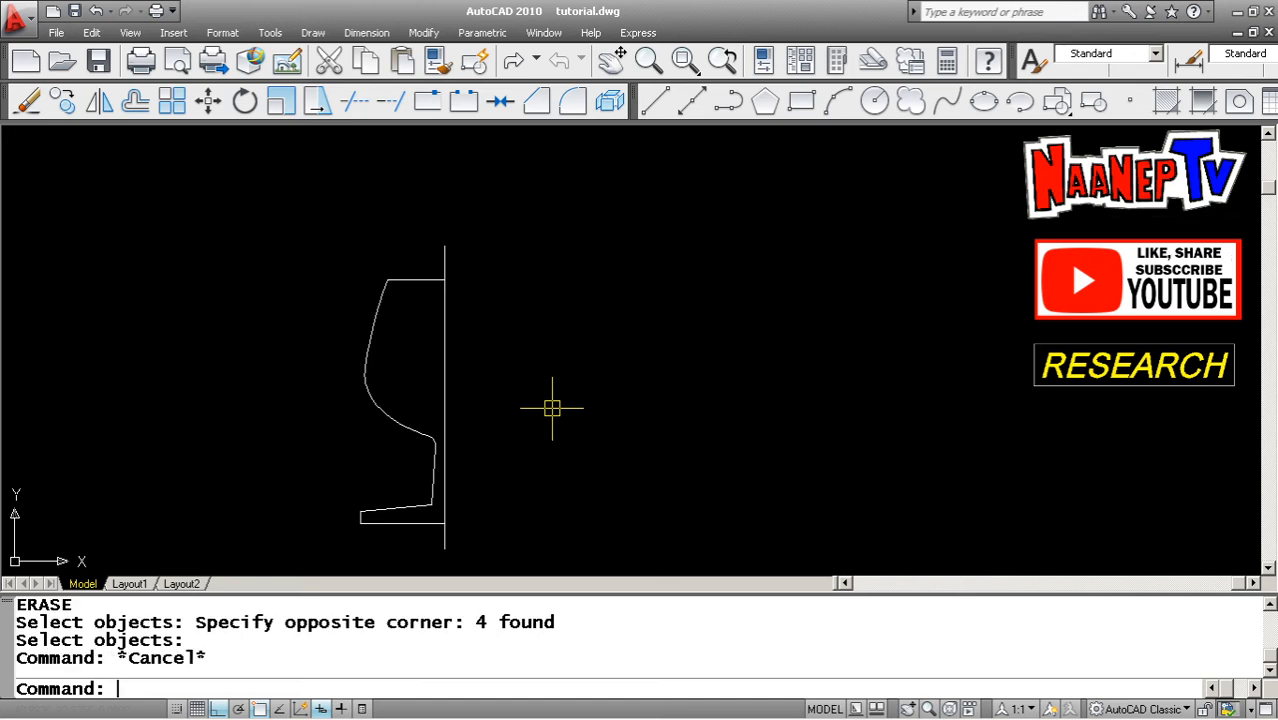
{"action": "type", "text": "mi"}
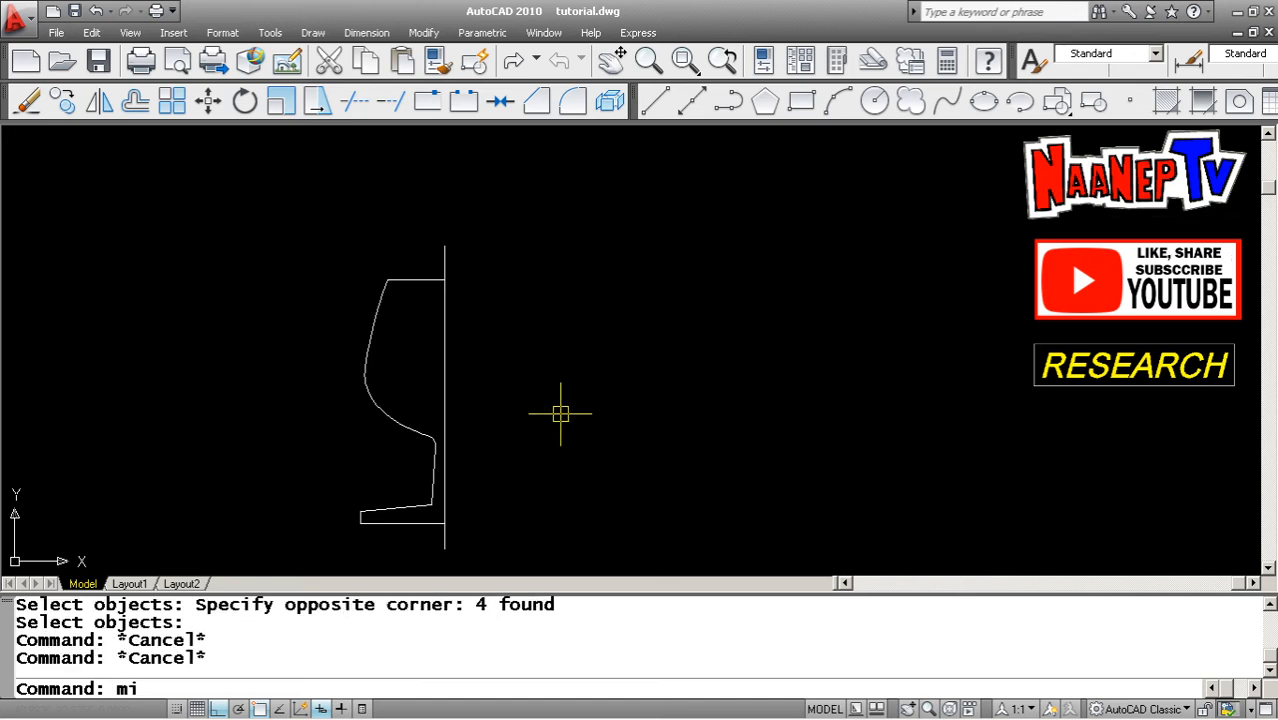
{"action": "key", "text": "Return"}
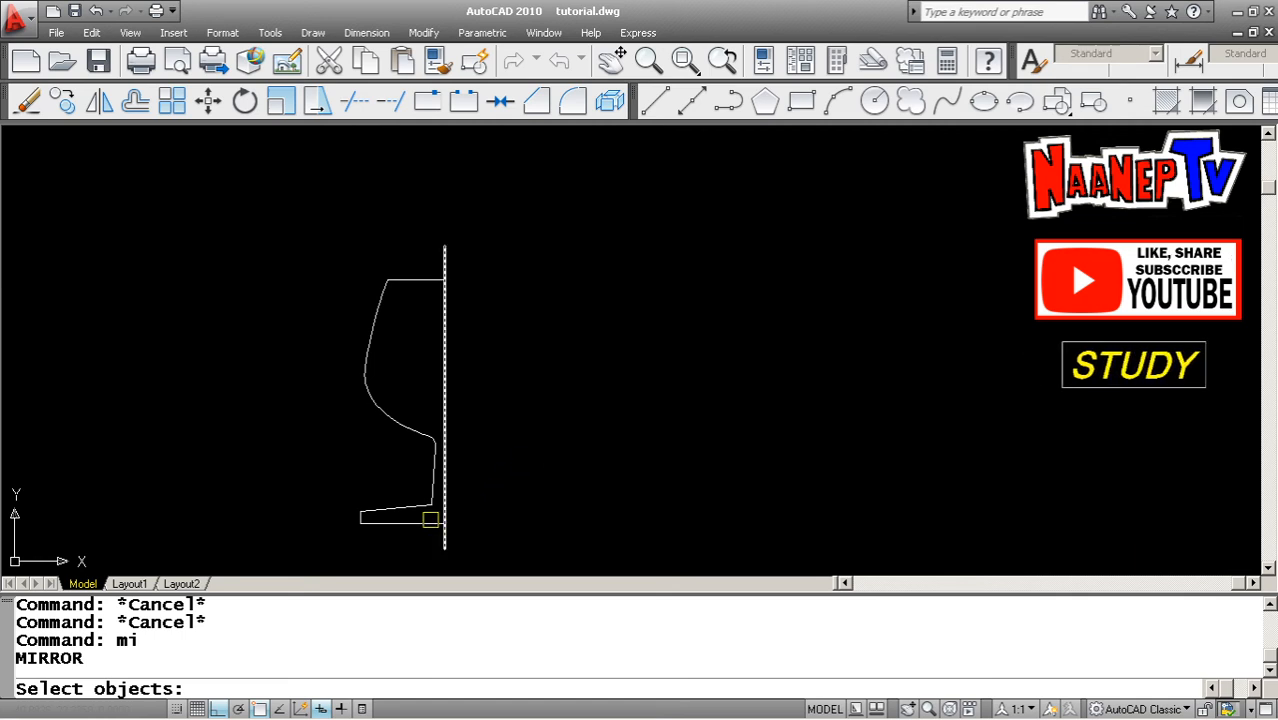
{"action": "left_click", "coordinate": [338, 532]}
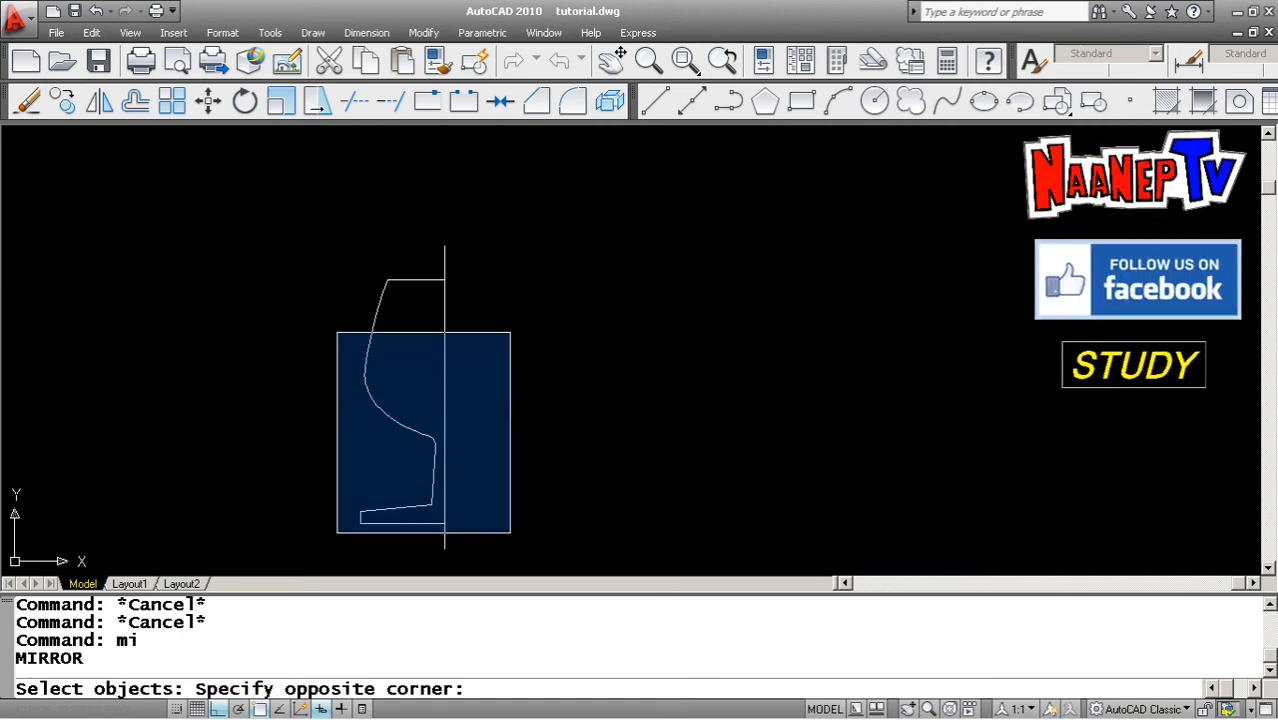
{"action": "left_click", "coordinate": [494, 271]}
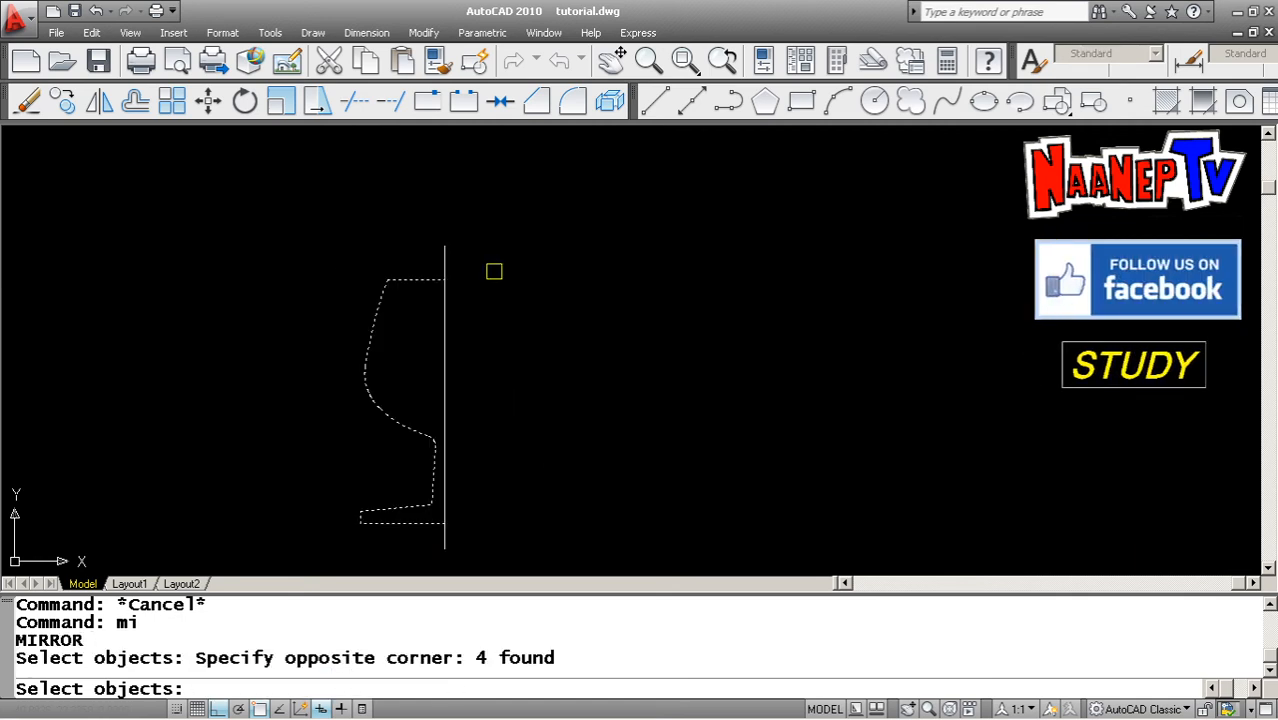
{"action": "key", "text": "Return"}
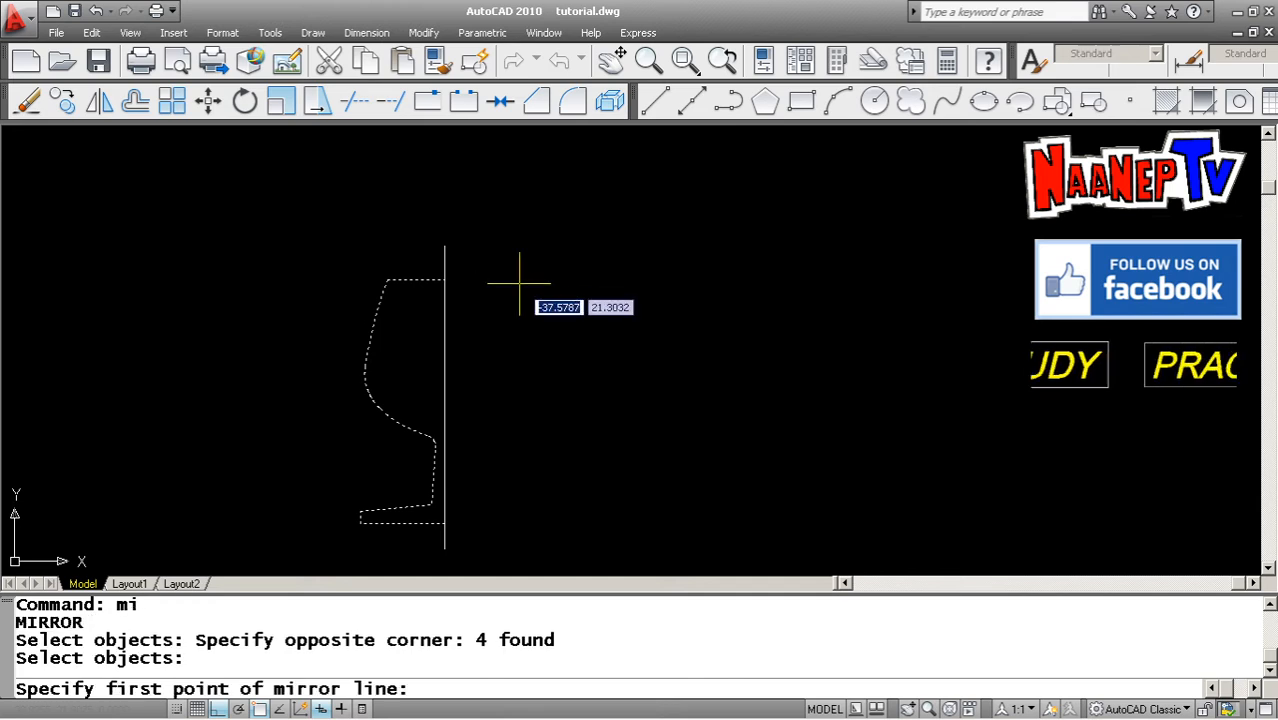
{"action": "right_click", "coordinate": [522, 288], "text": "shift"}
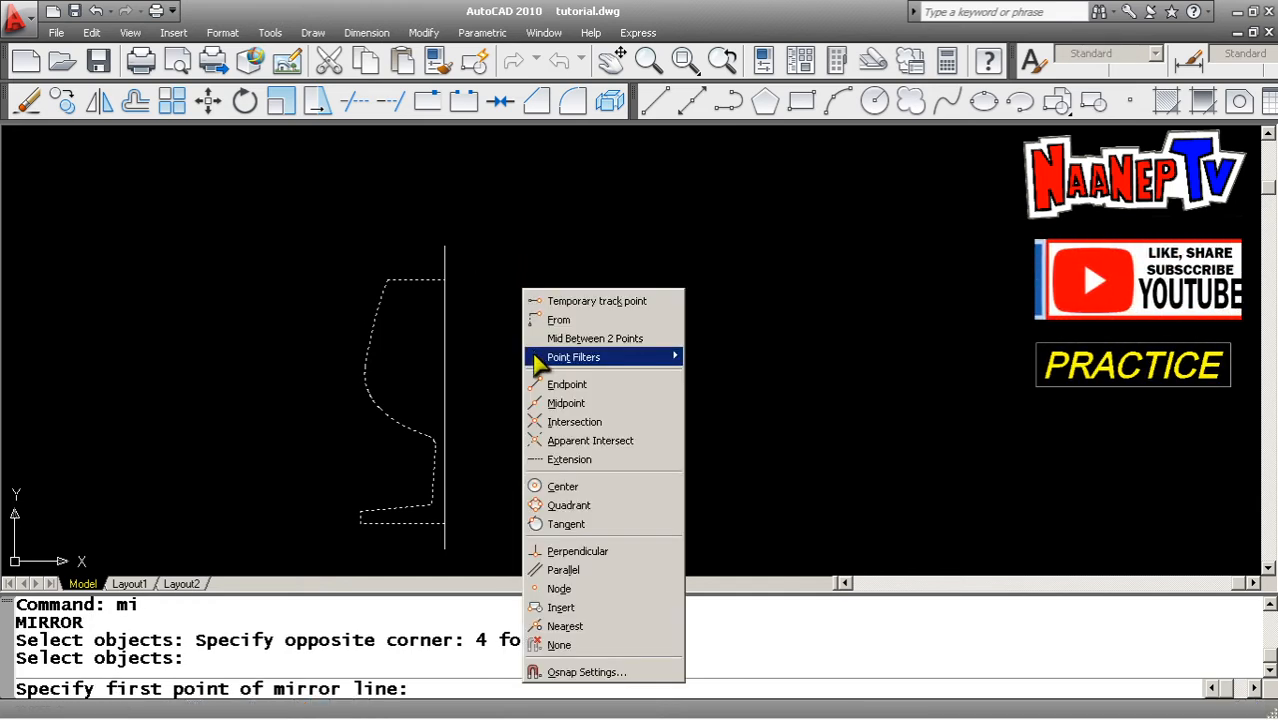
{"action": "left_click", "coordinate": [570, 379]}
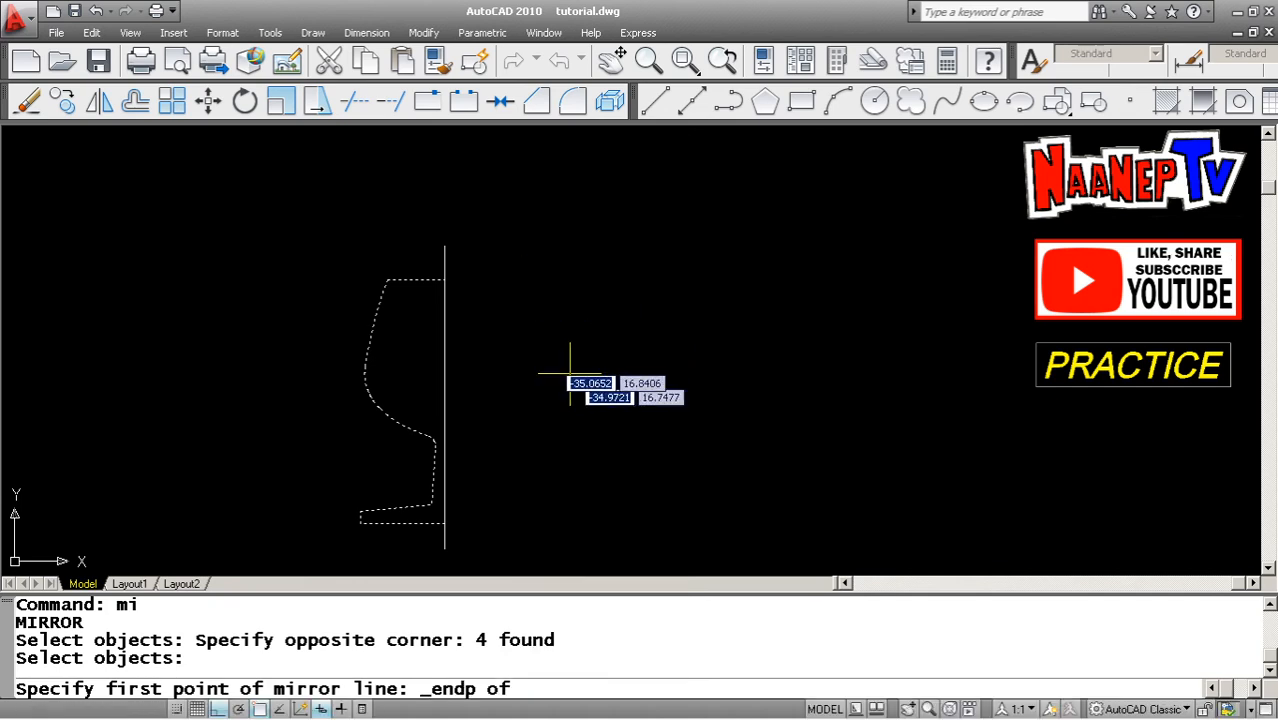
{"action": "left_click", "coordinate": [447, 250]}
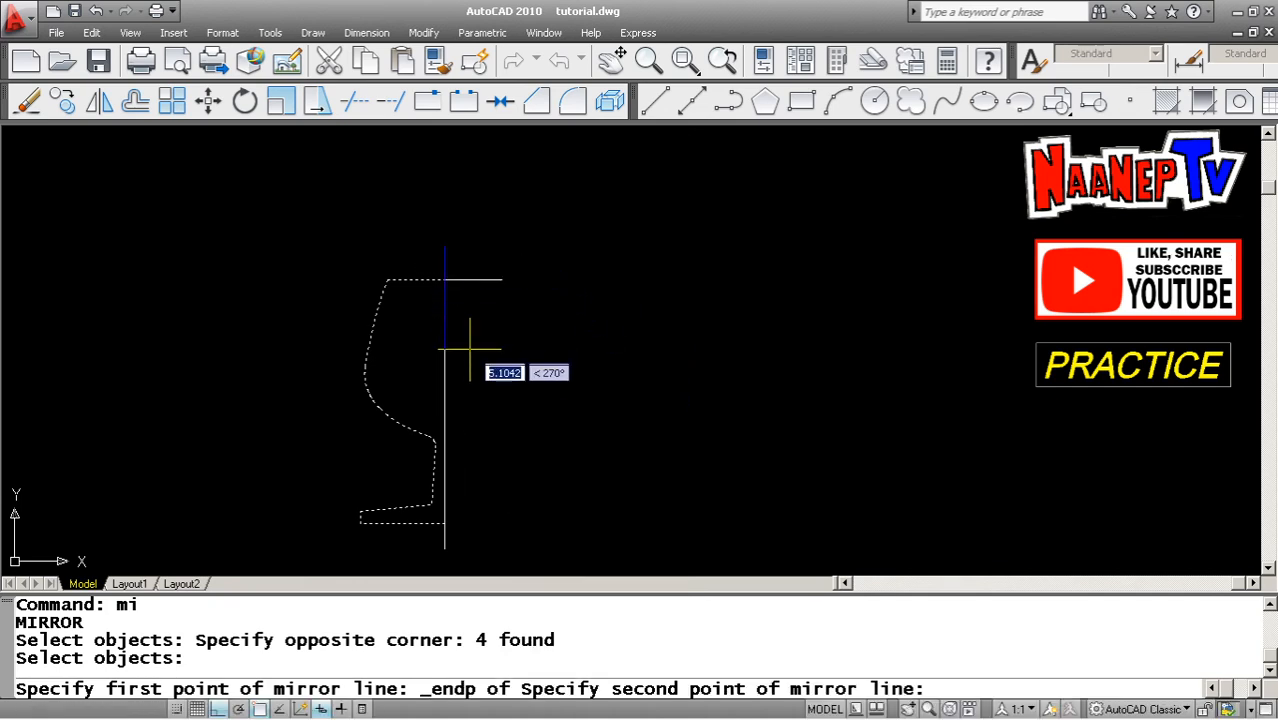
{"action": "left_click", "coordinate": [532, 467]}
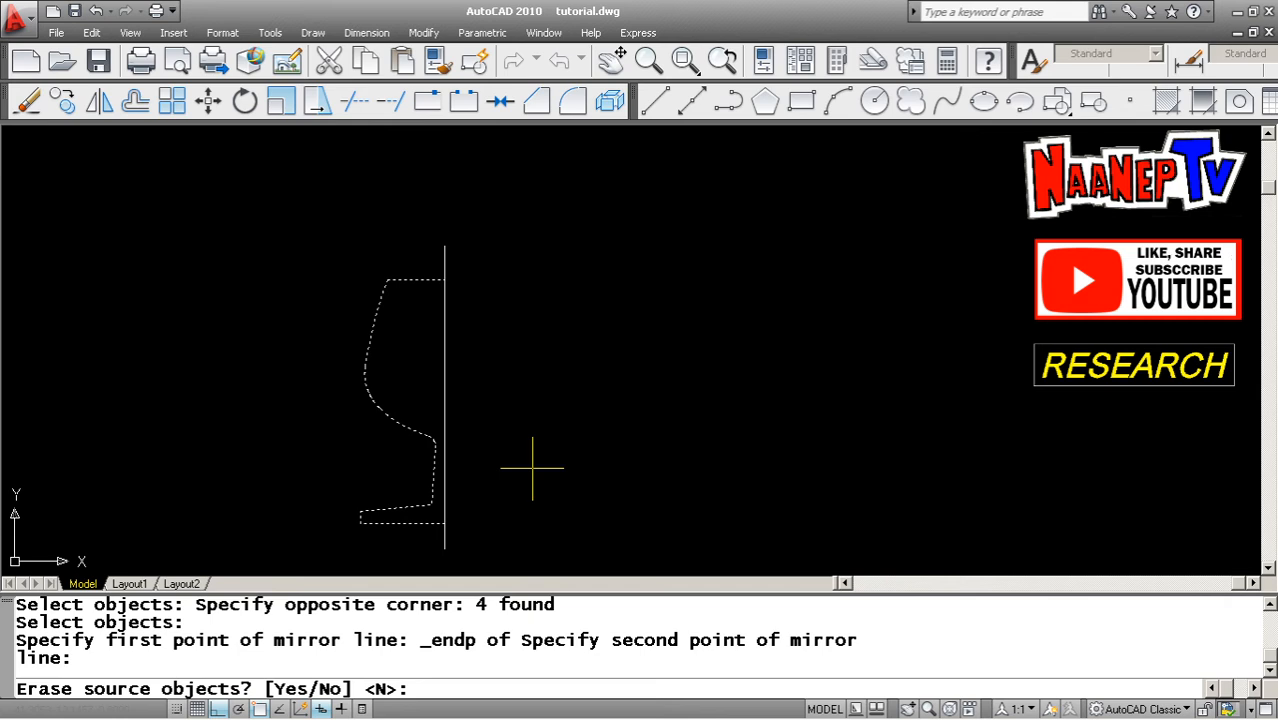
{"action": "type", "text": "y"}
{"action": "key", "text": "Return"}
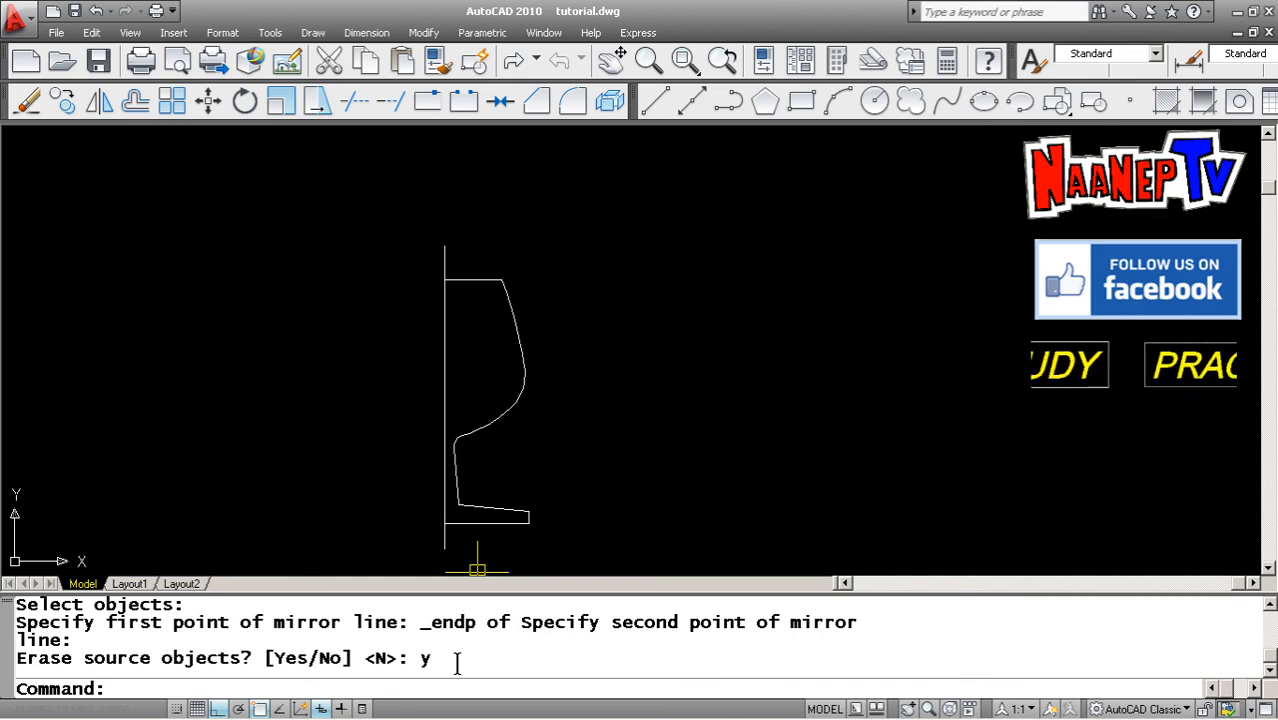
Mirror the right half of the goblet profile about the vertical centre line from its upper endpoint, keeping the source objects.
{"action": "type", "text": "mirror"}
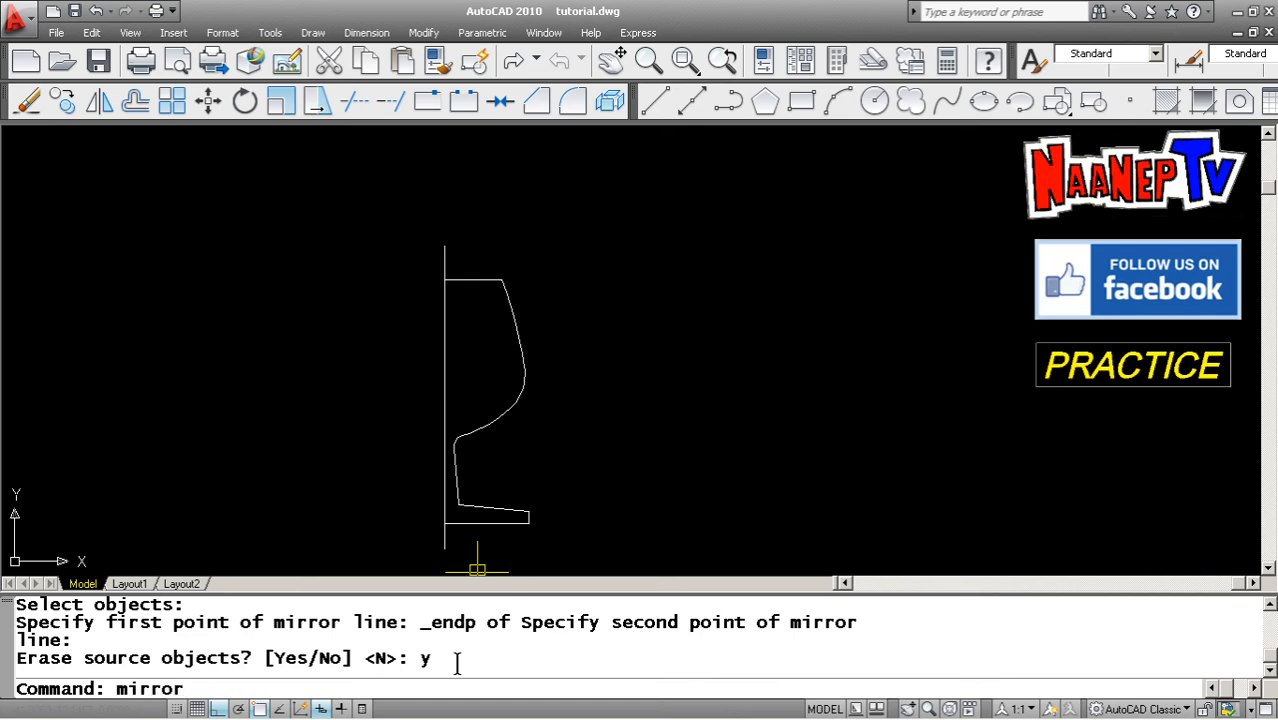
{"action": "key", "text": "Return"}
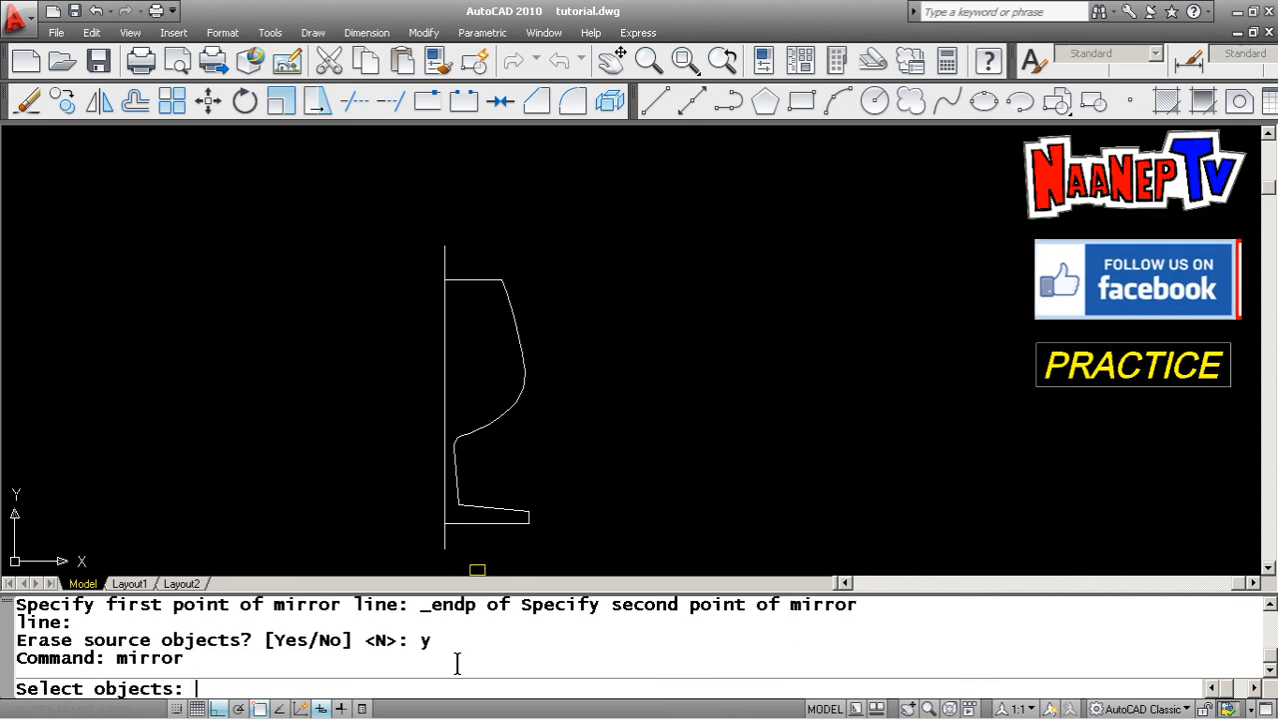
{"action": "left_click", "coordinate": [570, 553]}
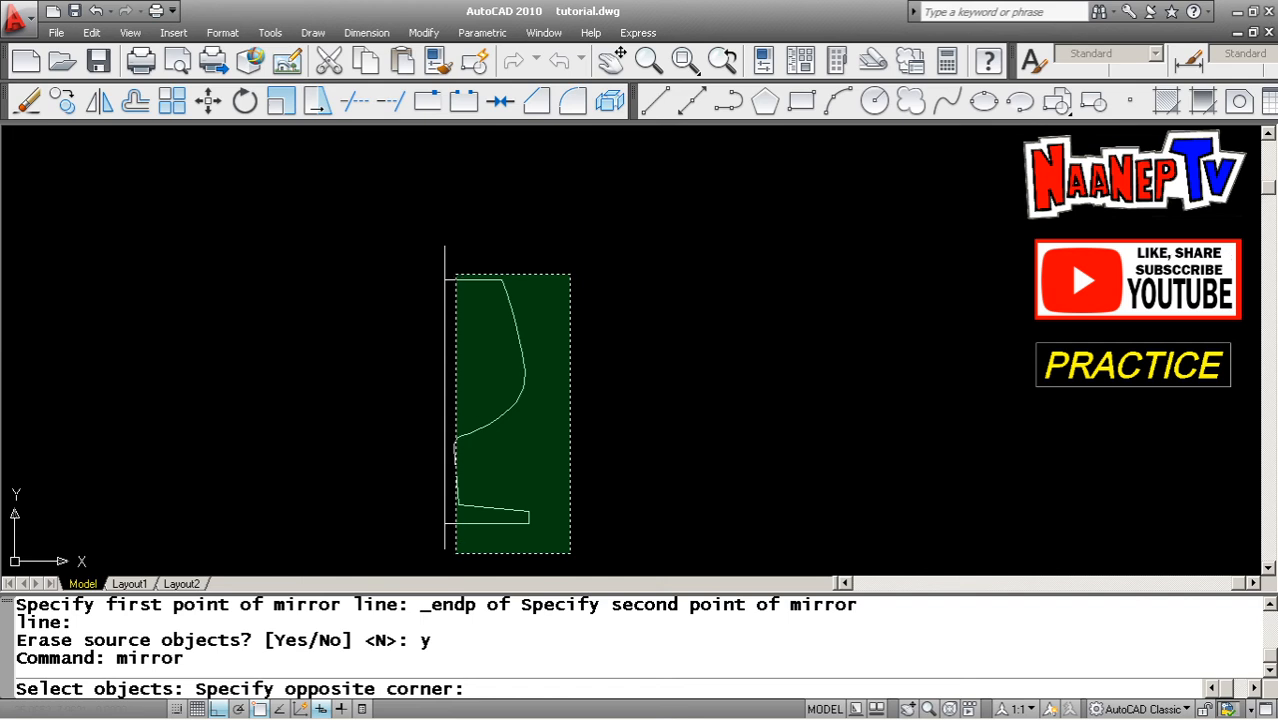
{"action": "left_click", "coordinate": [455, 275]}
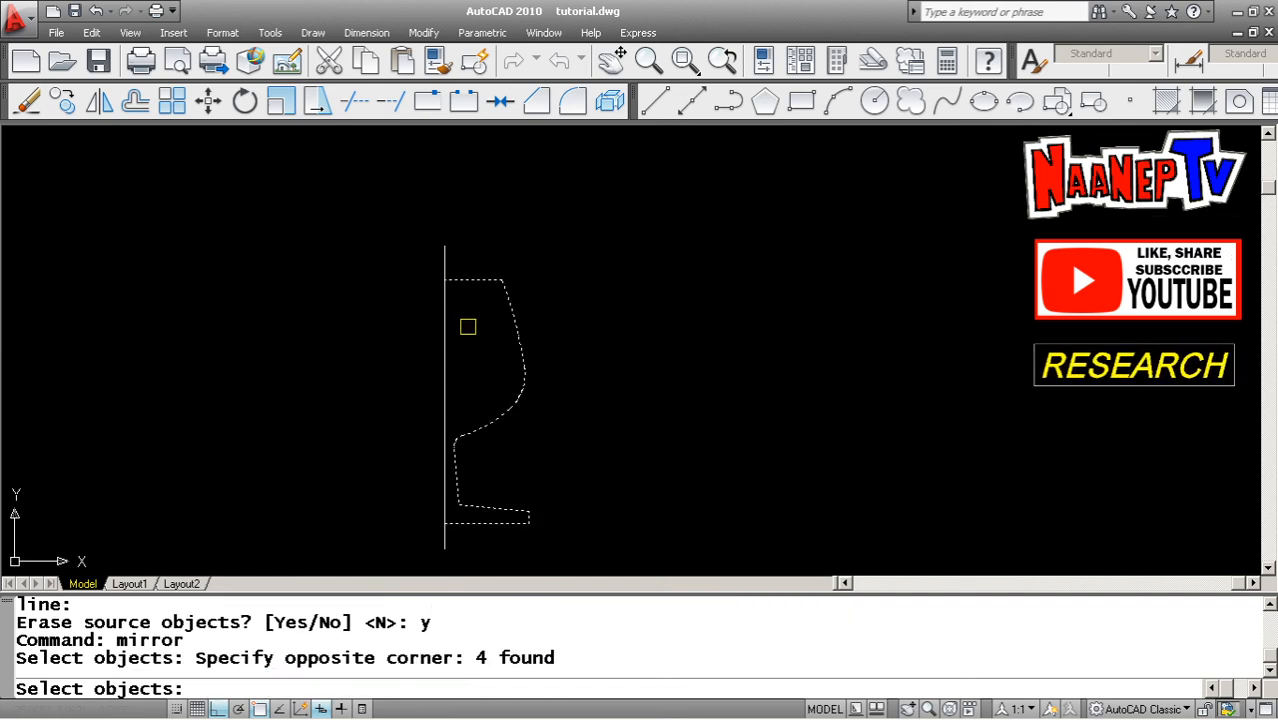
{"action": "key", "text": "Return"}
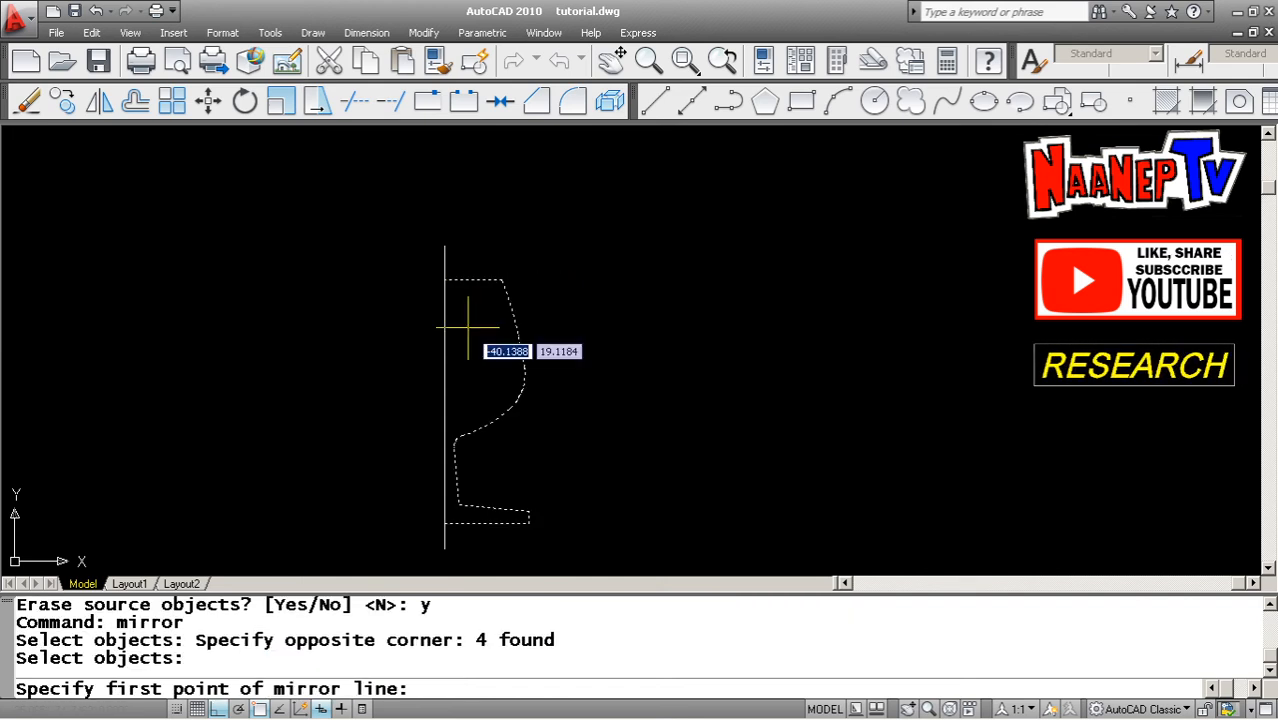
{"action": "right_click", "coordinate": [472, 371], "text": "shift"}
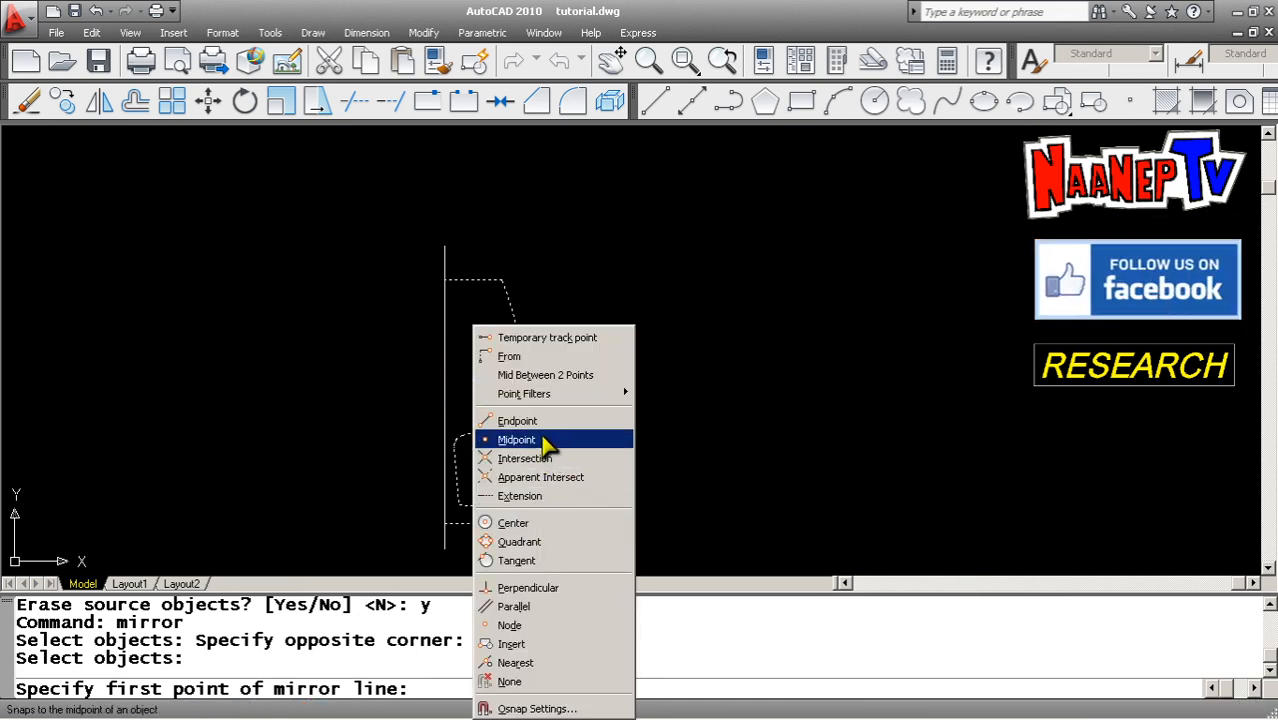
{"action": "left_click", "coordinate": [516, 421]}
{"action": "left_click", "coordinate": [445, 245]}
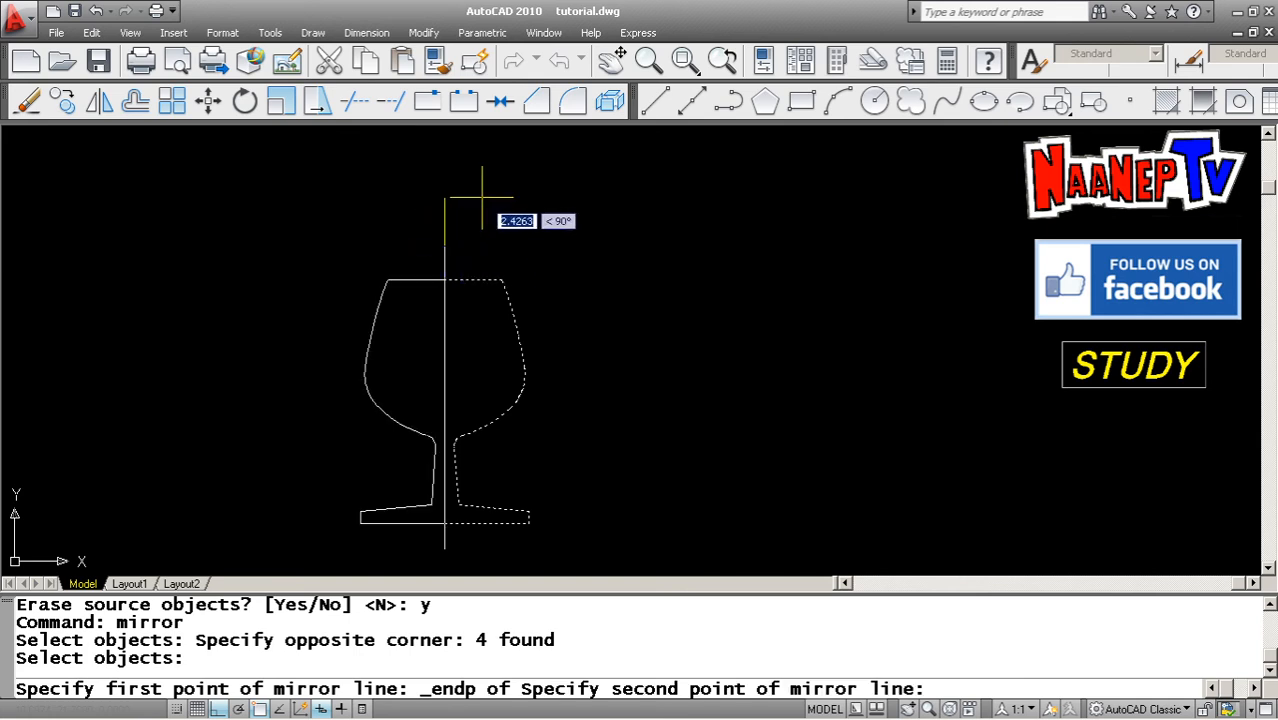
{"action": "left_click", "coordinate": [482, 198]}
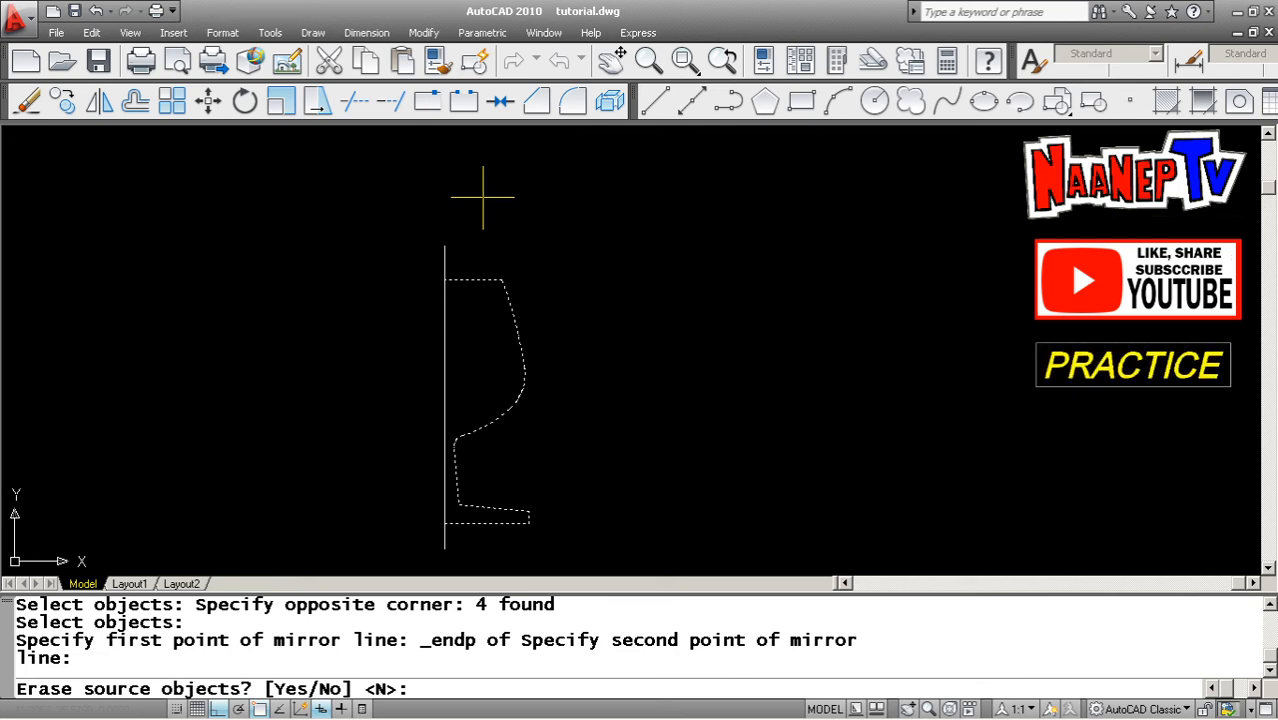
{"action": "type", "text": "n"}
{"action": "key", "text": "Return"}
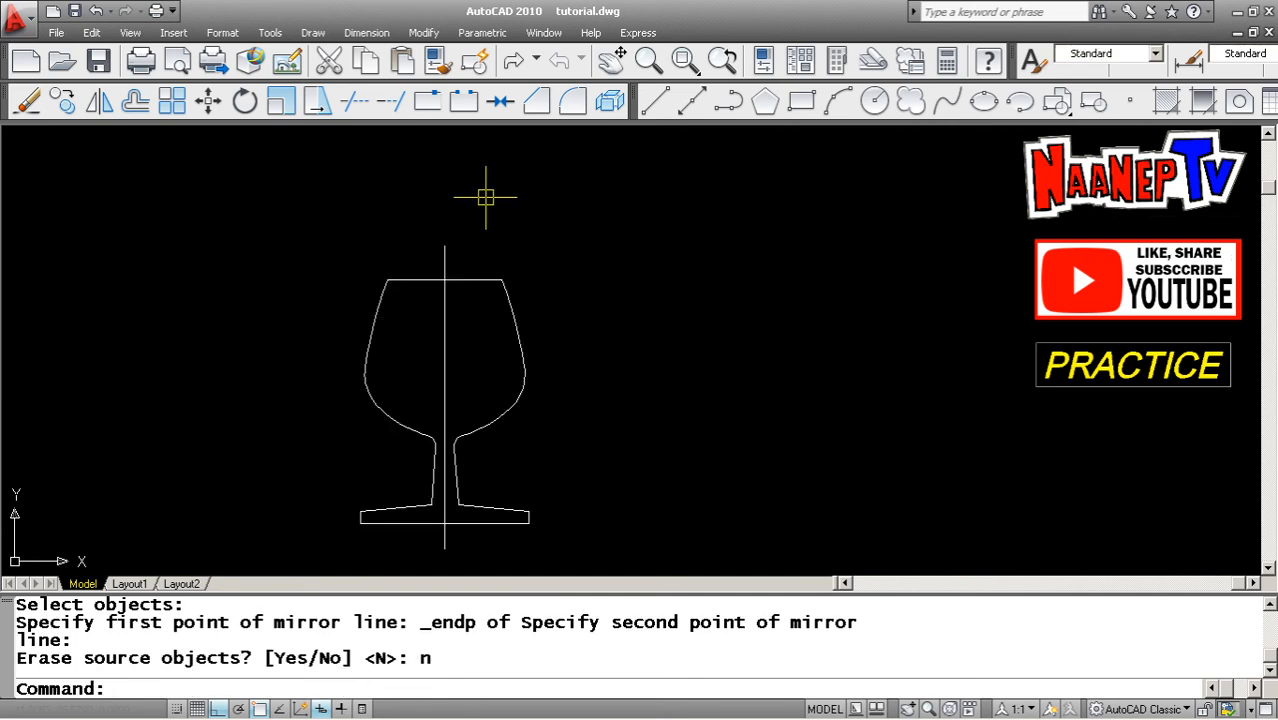